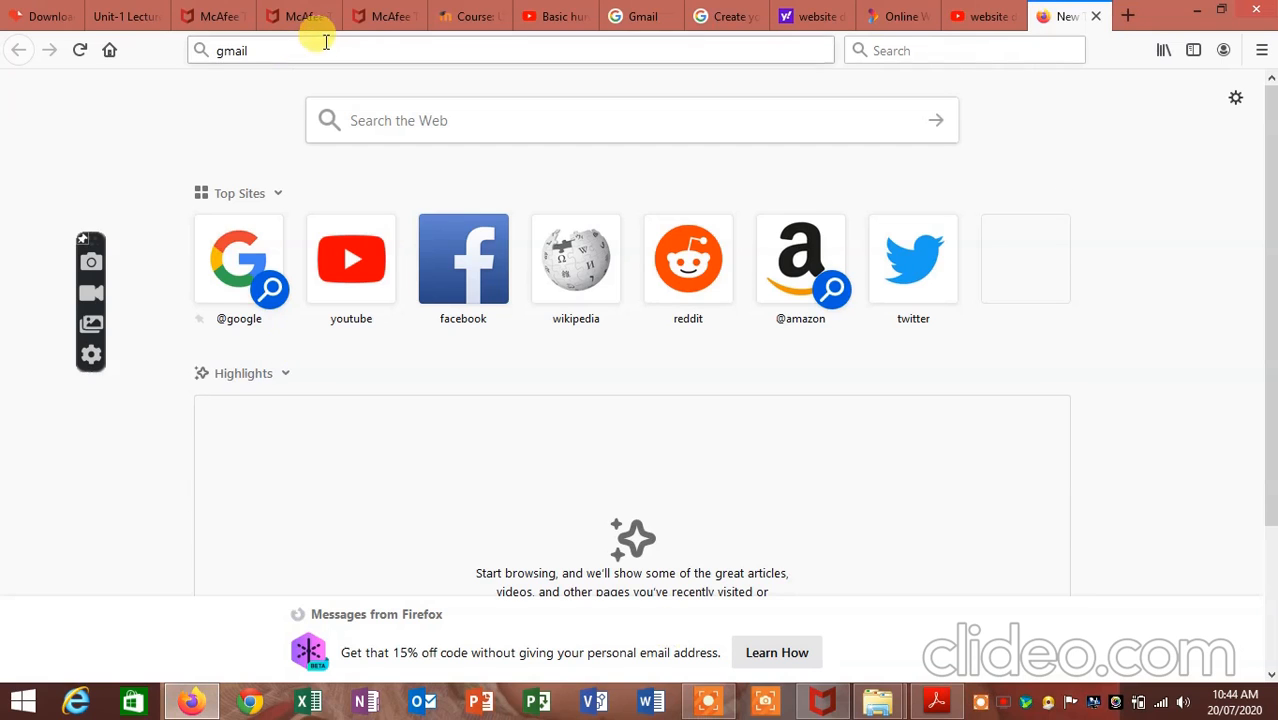
# Complete the Firefox address to gmail.com and load Google's sign-in page
pyautogui.click(288, 52)
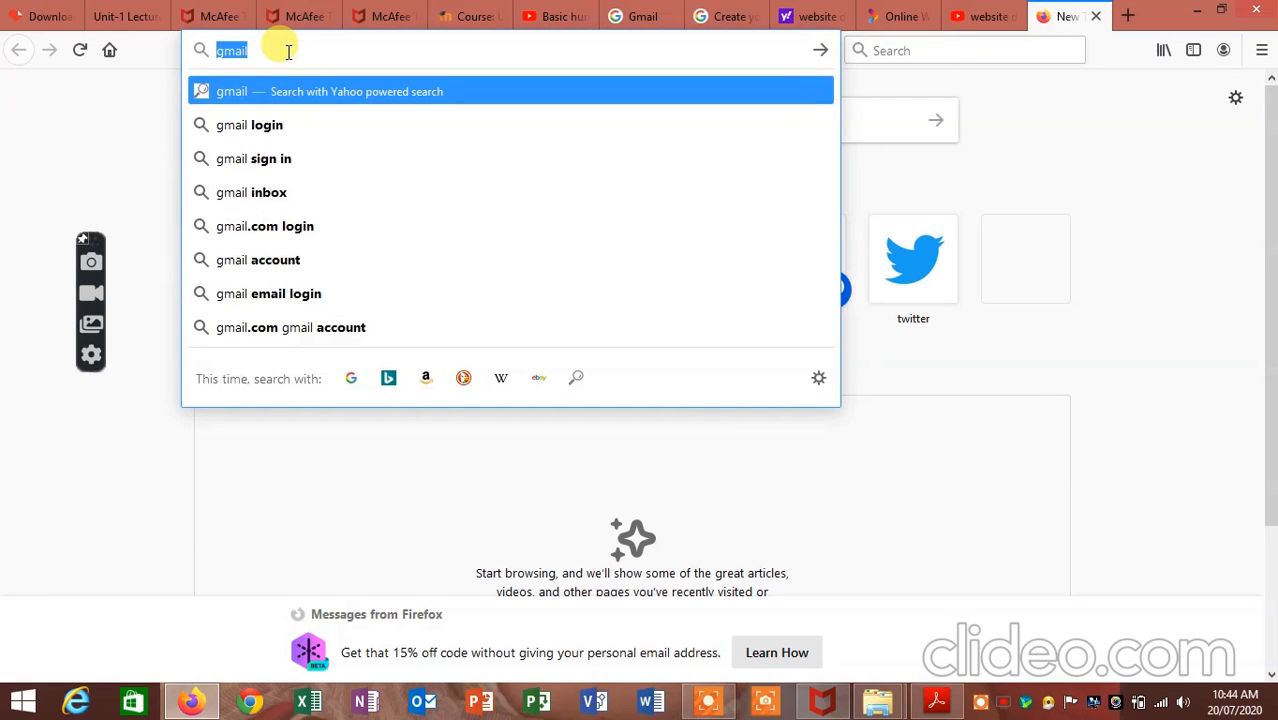
pyautogui.click(288, 52)
pyautogui.write('.com')
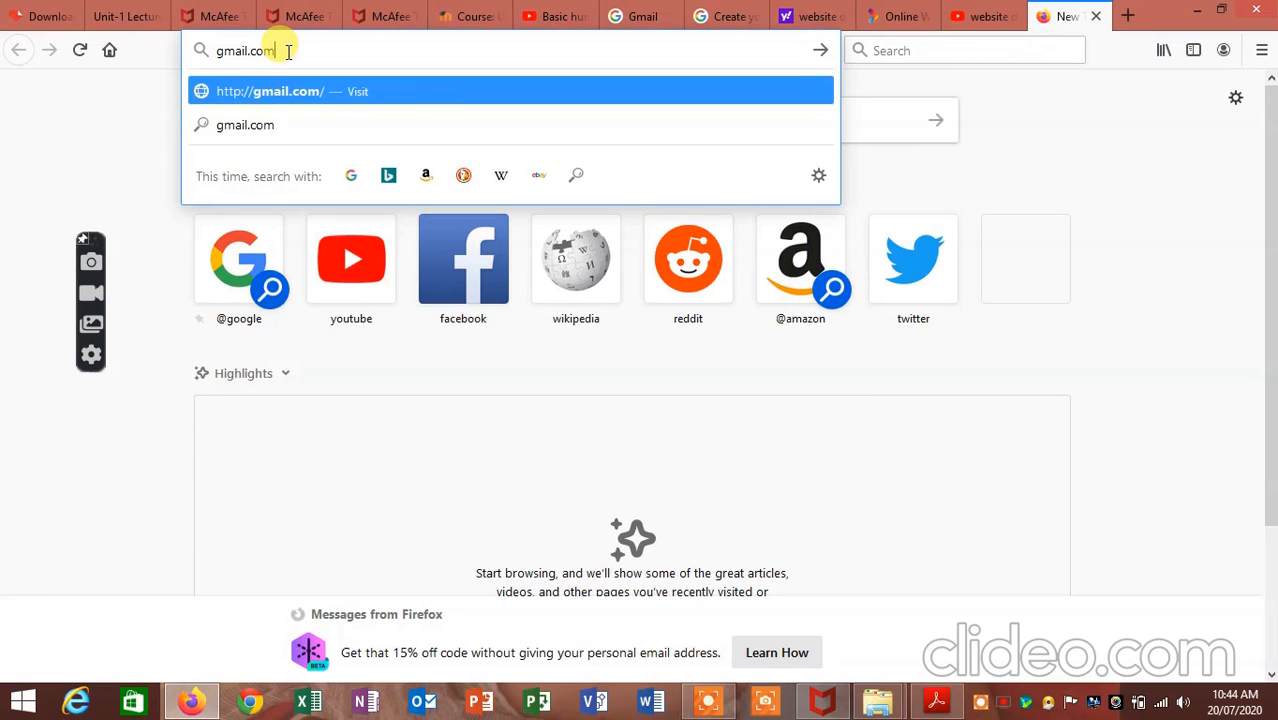
pyautogui.press('Return')
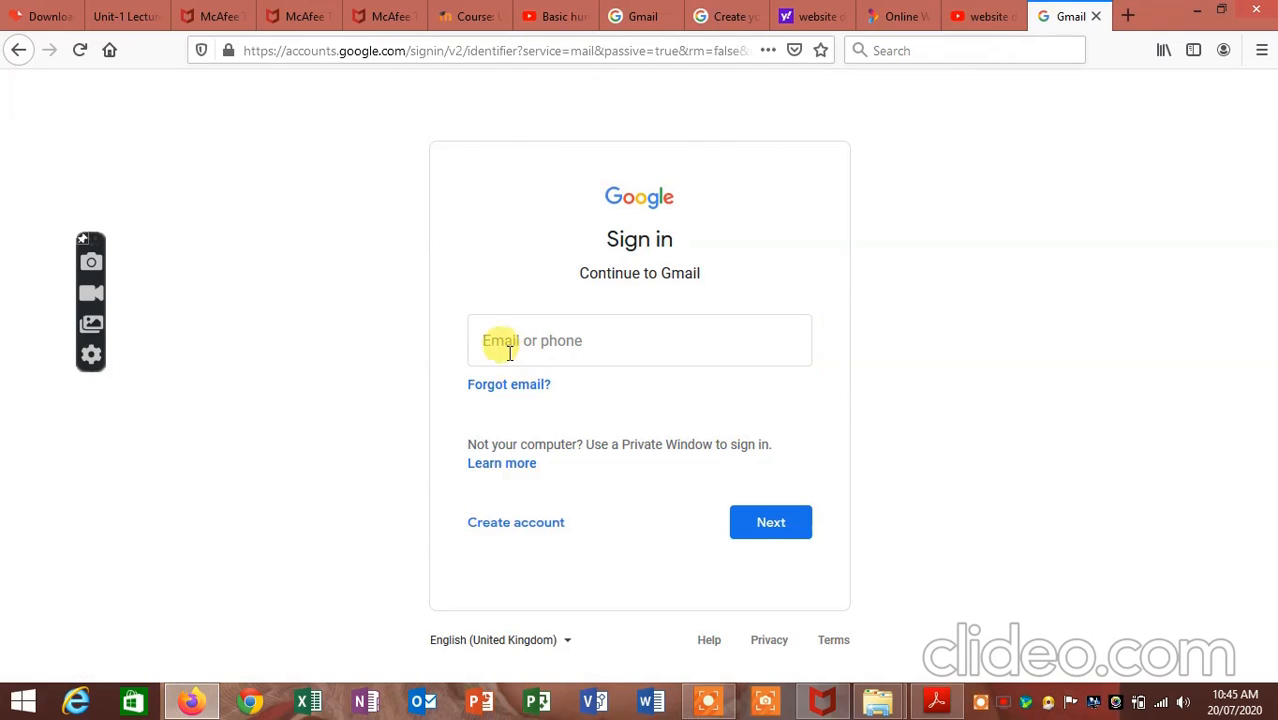
# Start creating a new Google account for personal use (Create account > For myself)
pyautogui.click(502, 526)
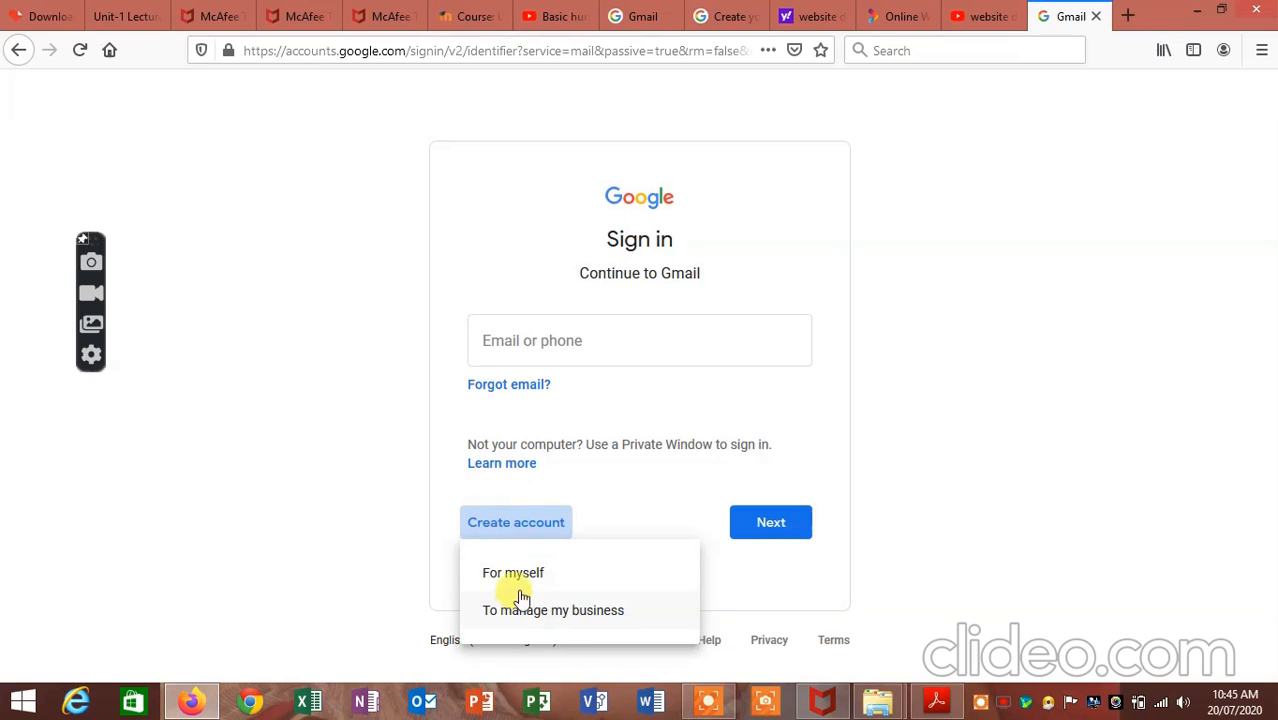
pyautogui.click(520, 575)
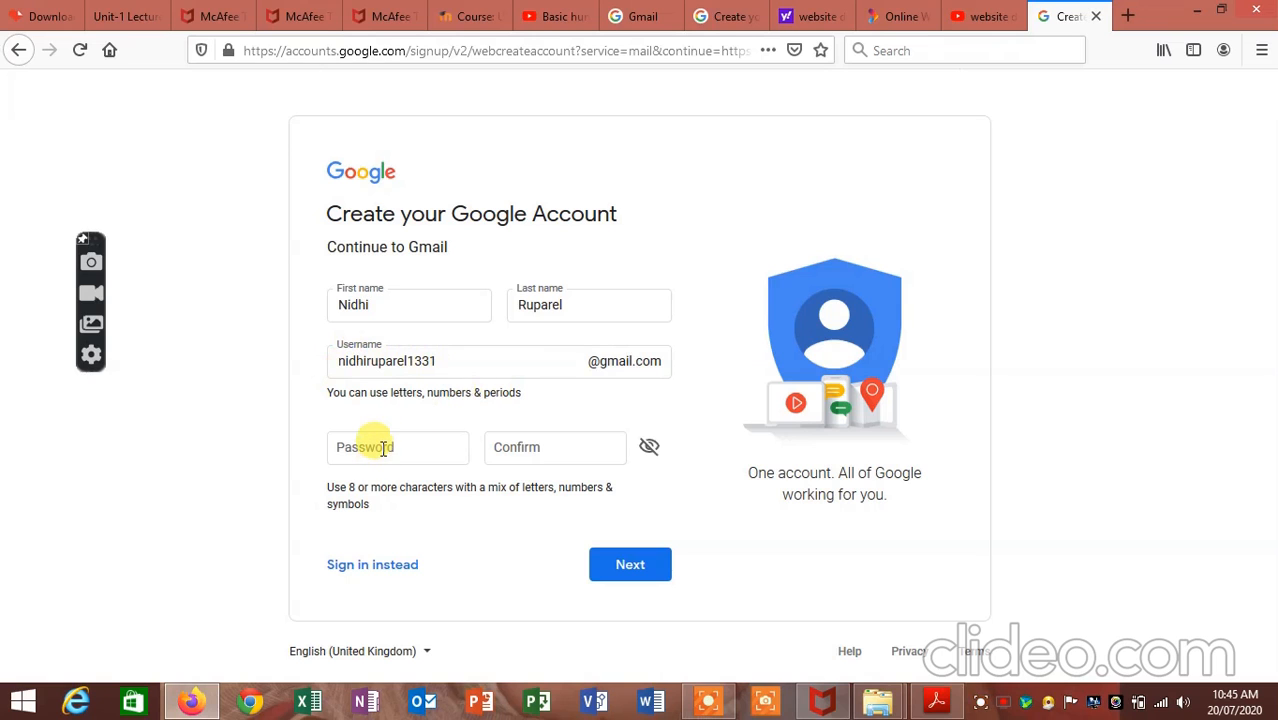
# Enter and confirm the account password, checking it with the show-password toggle, then submit
pyautogui.click(383, 449)
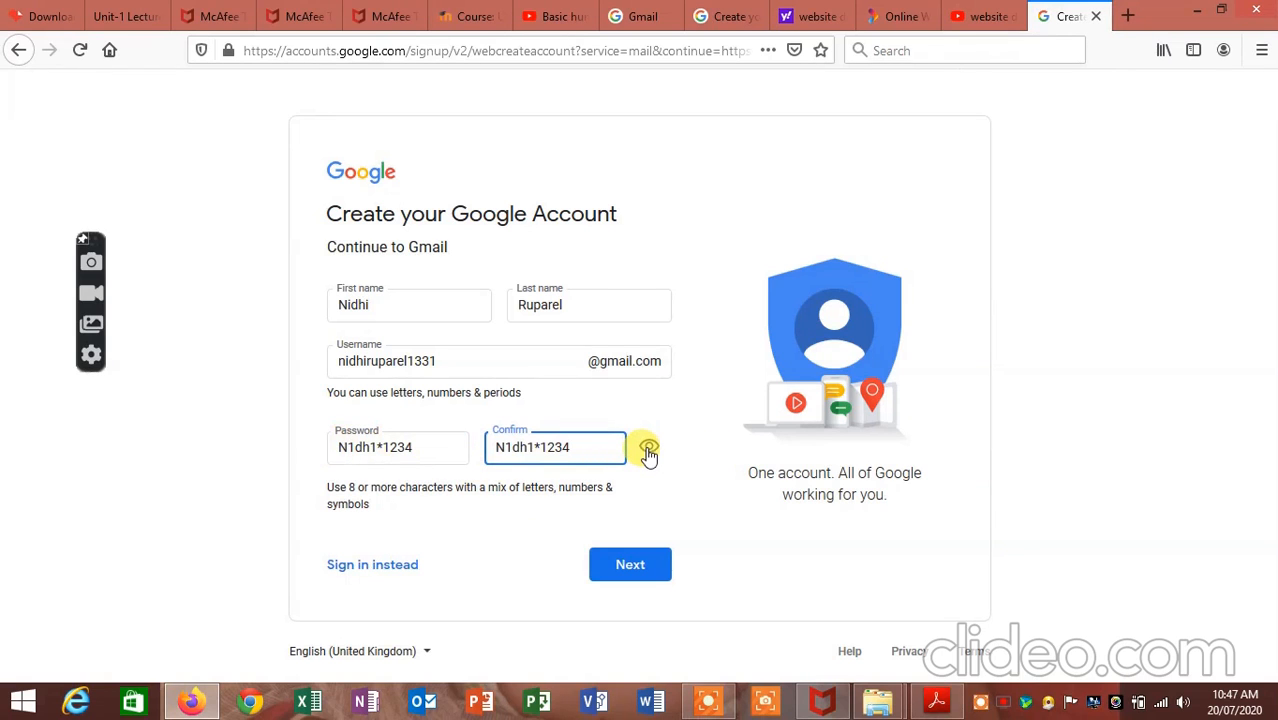
pyautogui.click(649, 452)
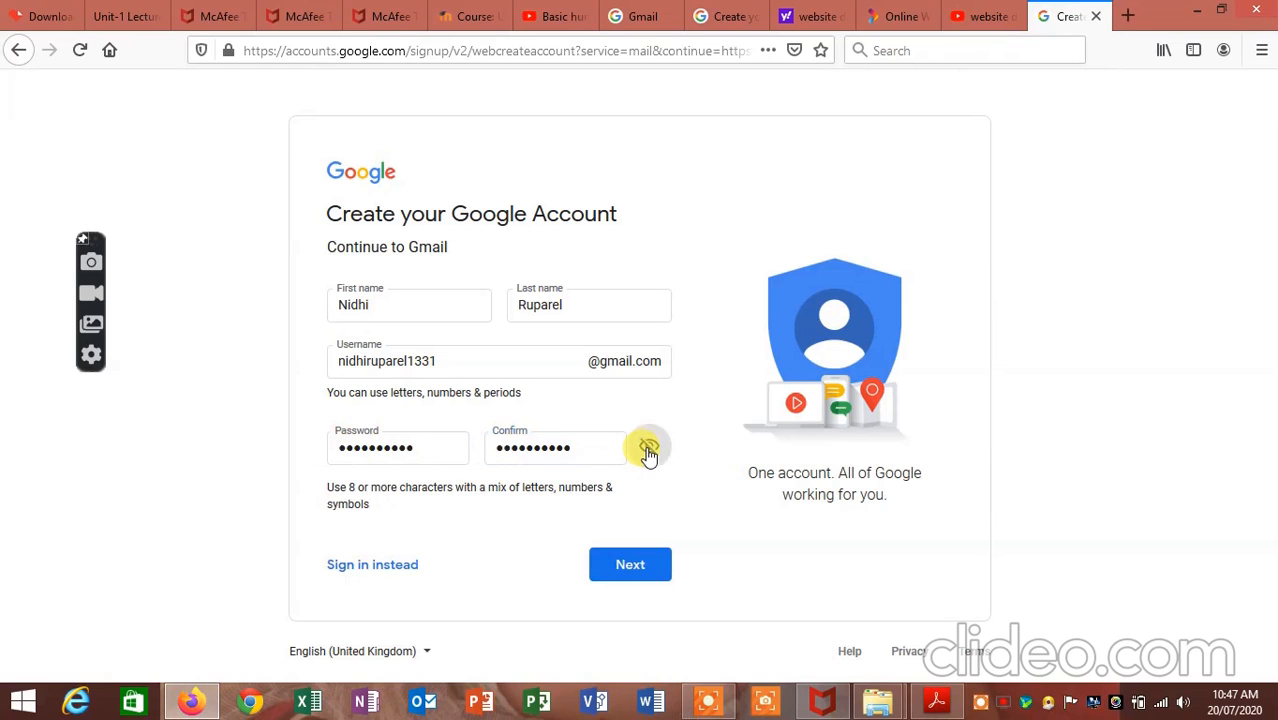
pyautogui.click(649, 452)
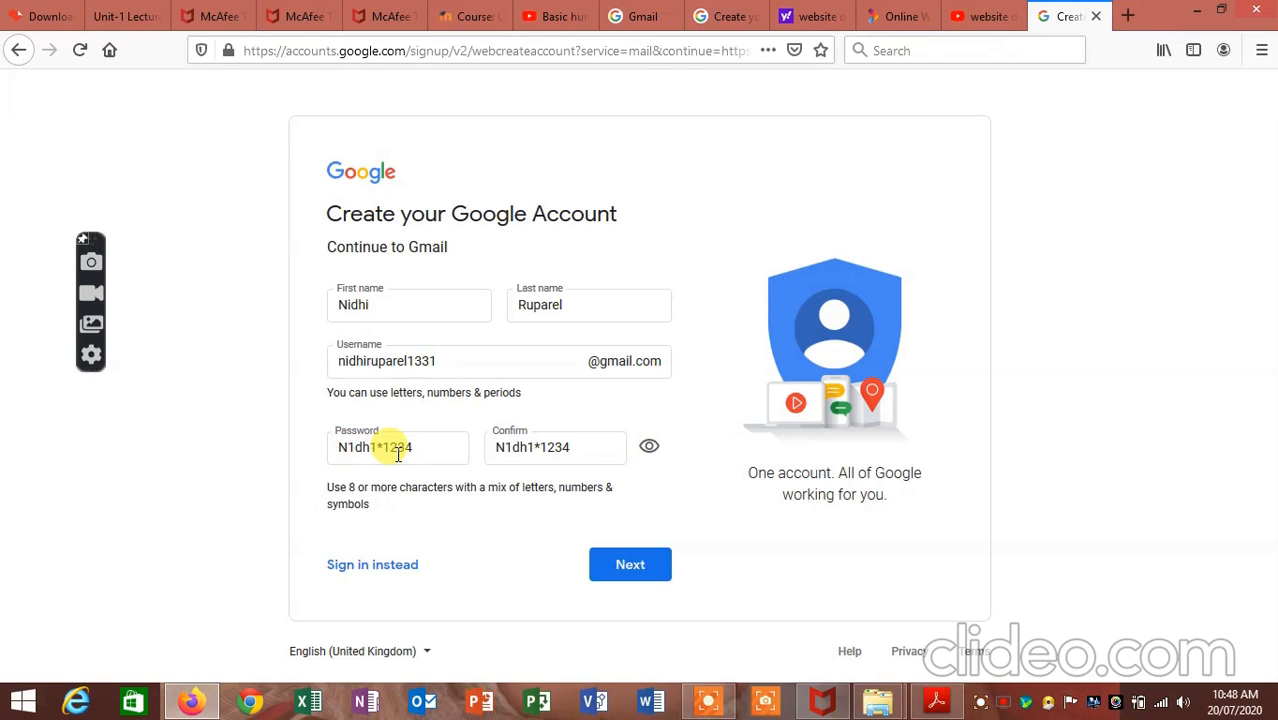
pyautogui.click(648, 455)
pyautogui.click(627, 563)
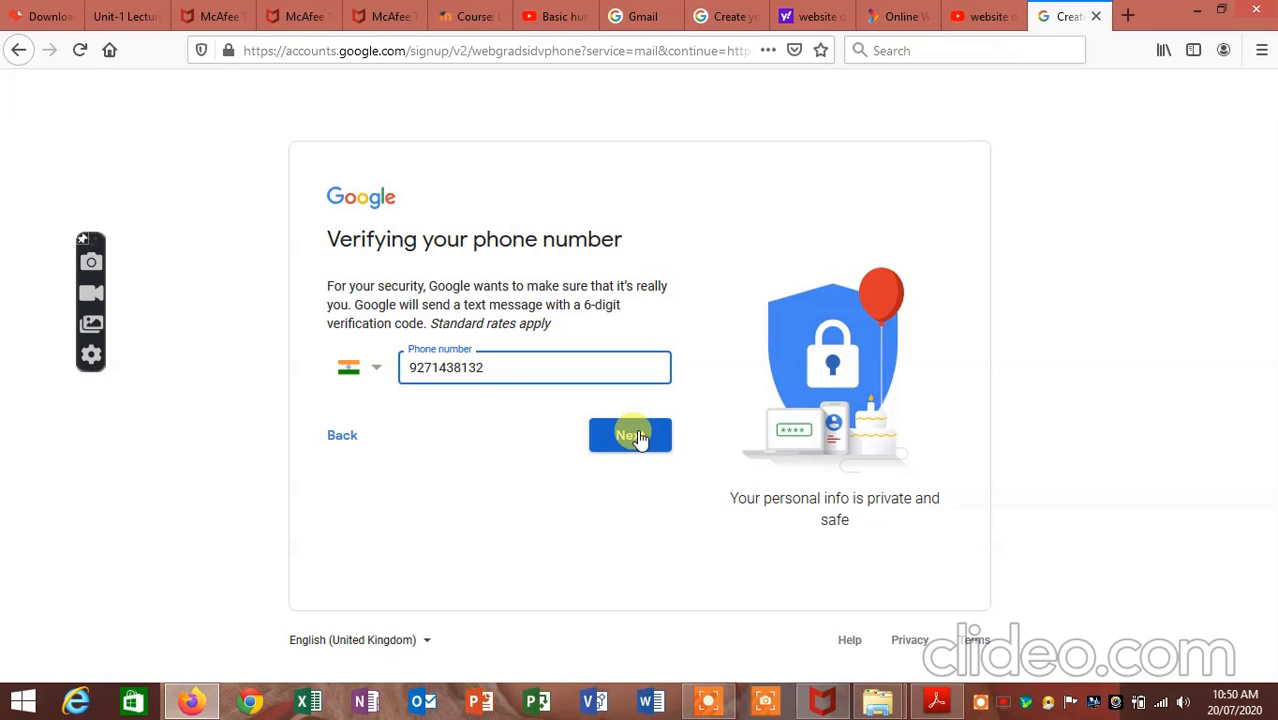
# Submit the phone number and confirm it with the pasted verification code
pyautogui.click(632, 435)
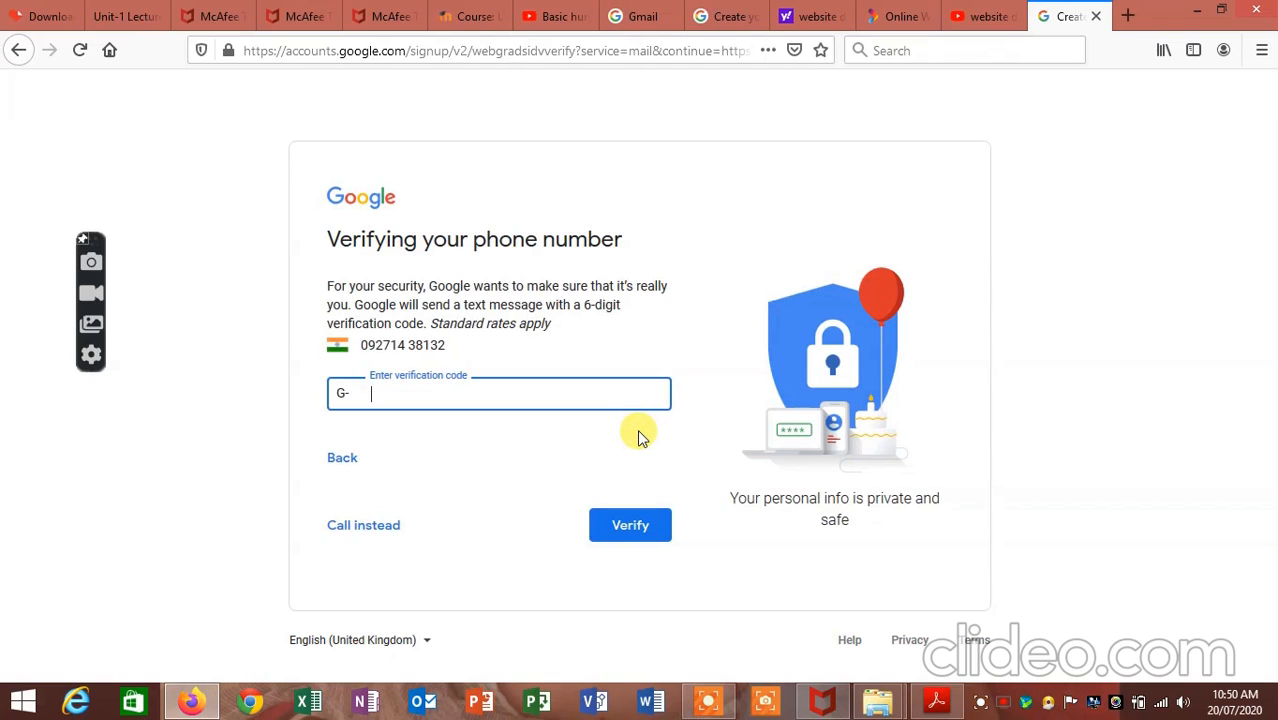
pyautogui.click(632, 526)
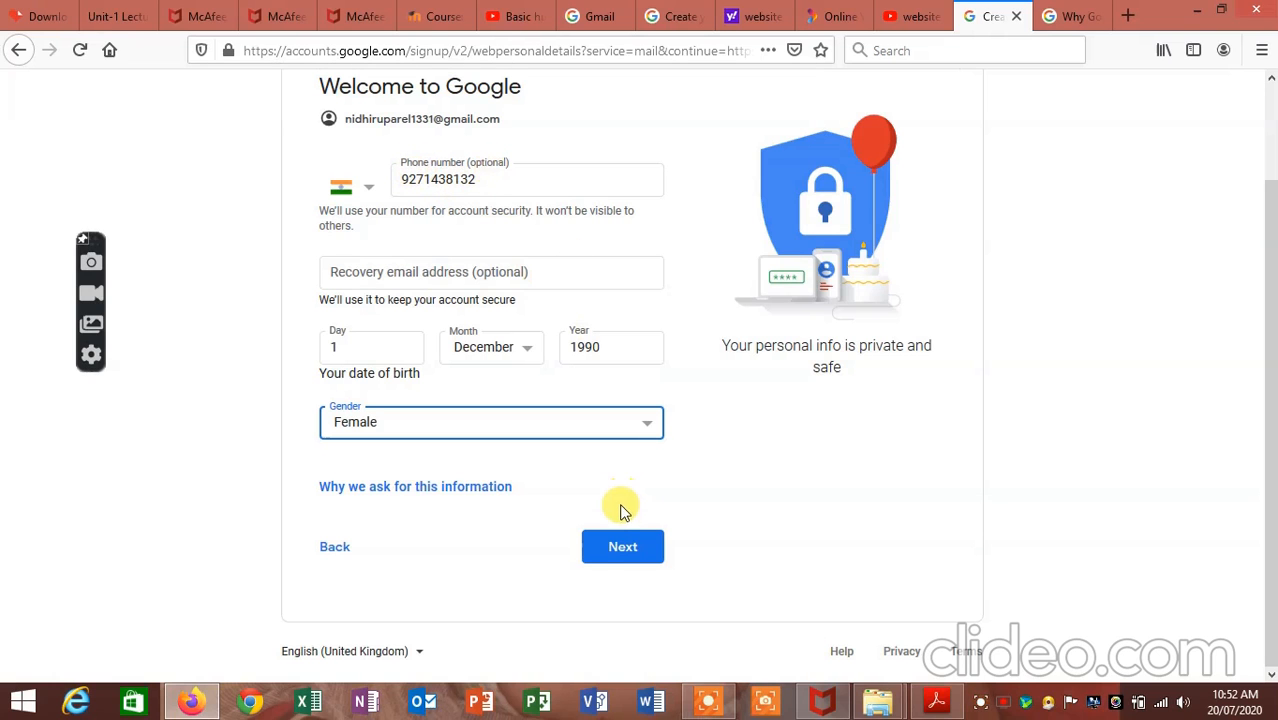
# Submit the personal details, skip extra phone-number uses, and agree to Privacy and Terms
pyautogui.click(621, 546)
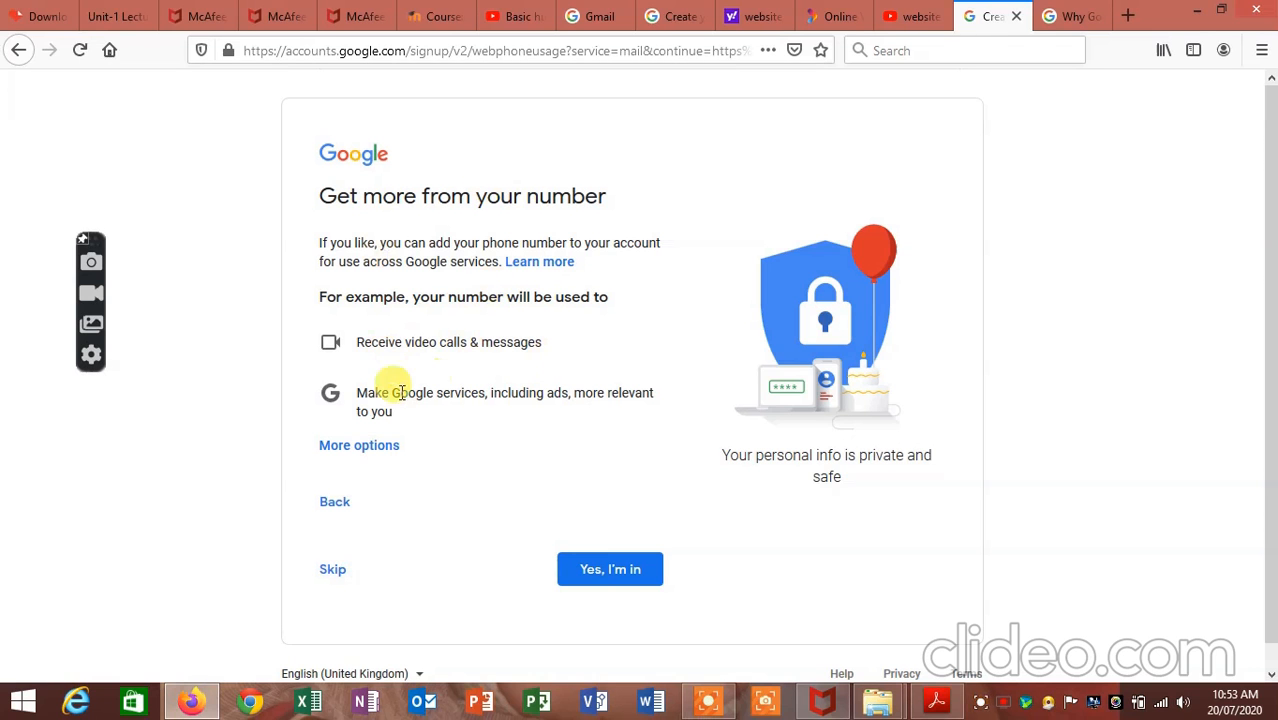
pyautogui.click(332, 569)
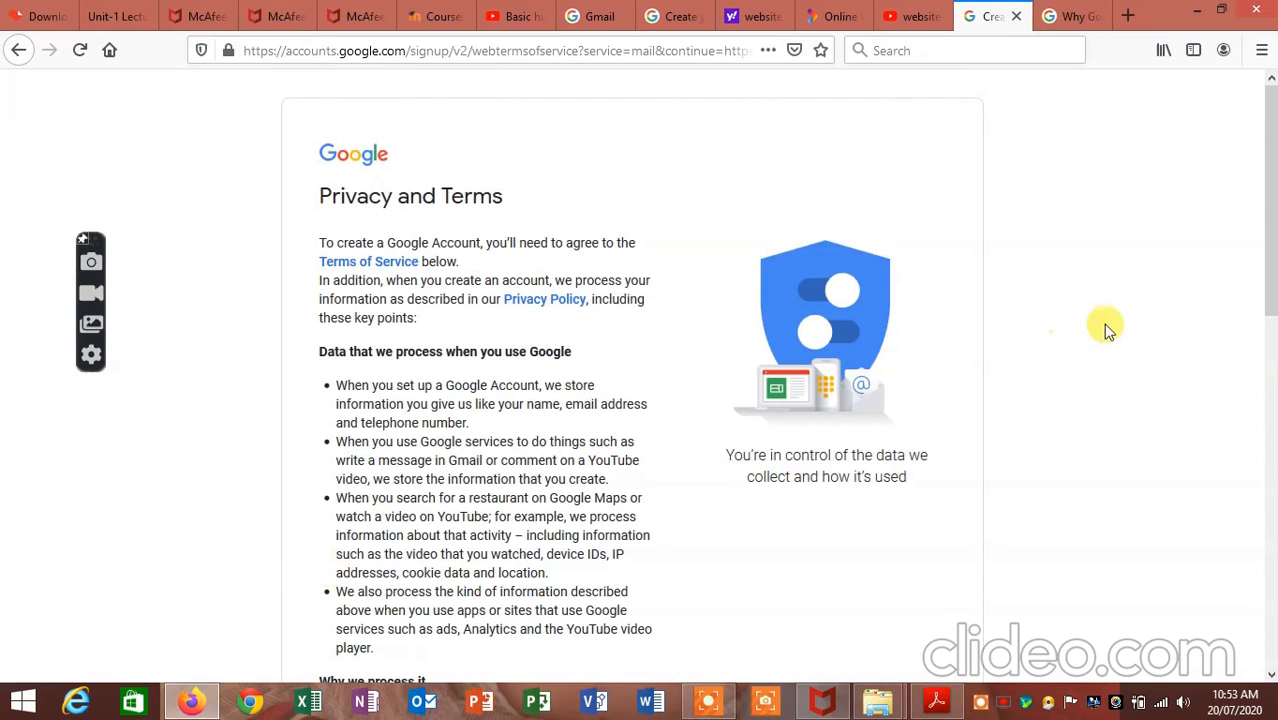
pyautogui.moveTo(1272, 143); pyautogui.dragTo(1270, 505)
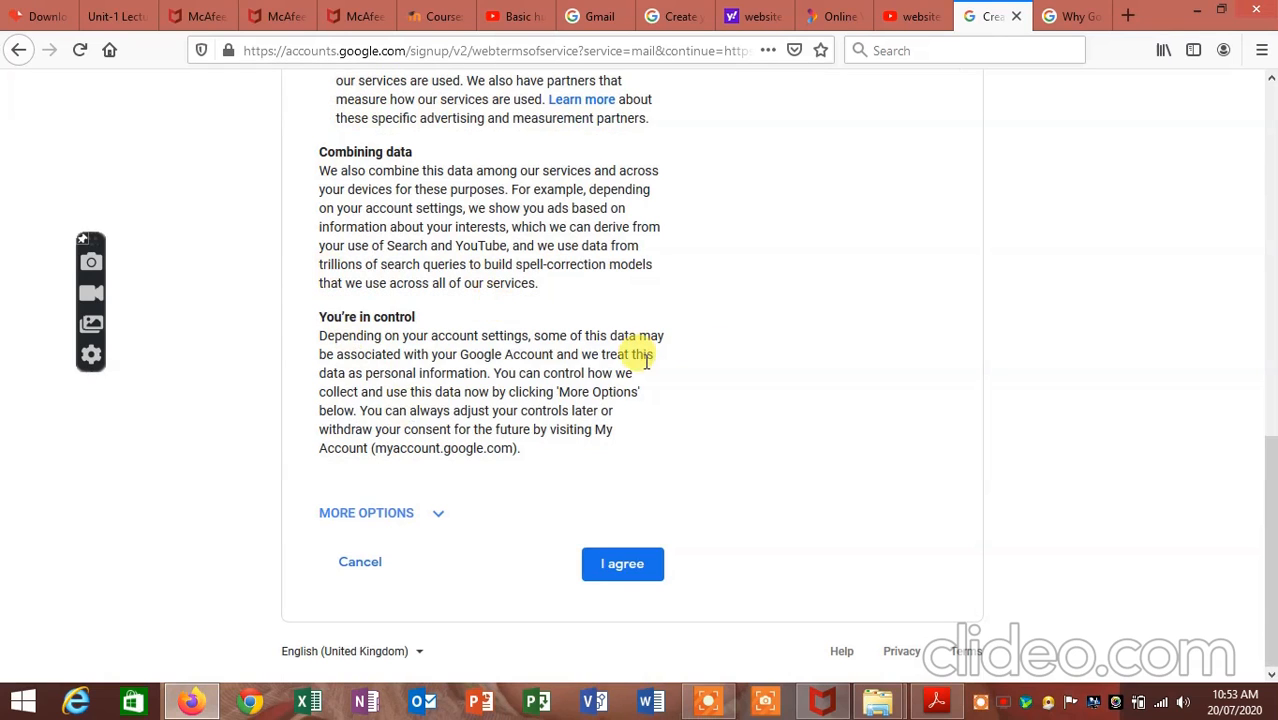
pyautogui.click(628, 565)
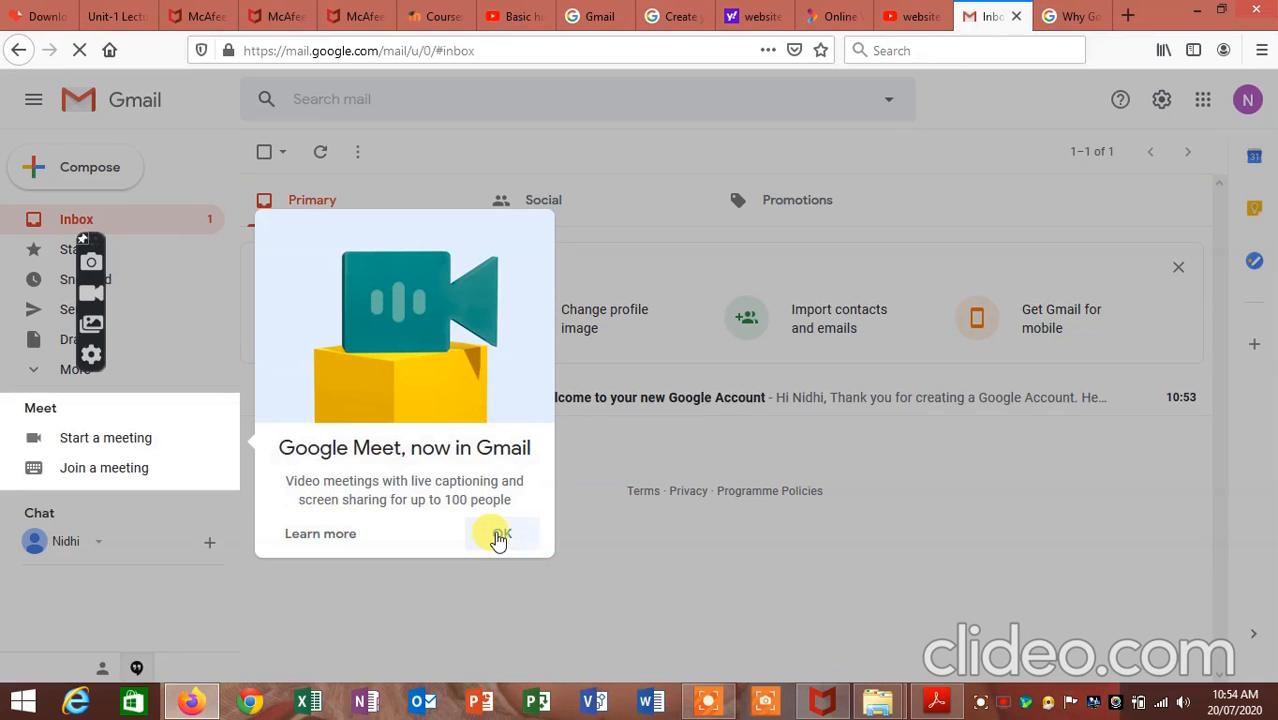
# Dismiss the Google Meet popup, toggle select-all on and off, and open the account menu
pyautogui.click(499, 536)
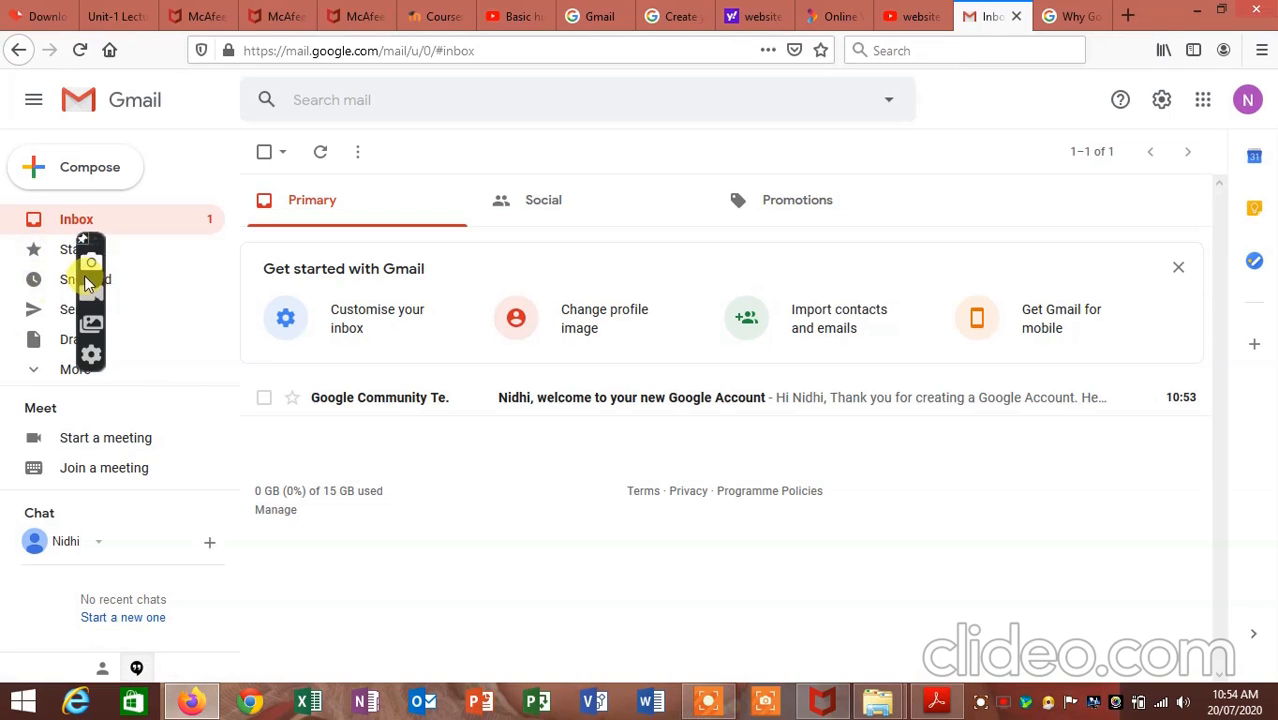
pyautogui.moveTo(86, 278); pyautogui.dragTo(248, 362)
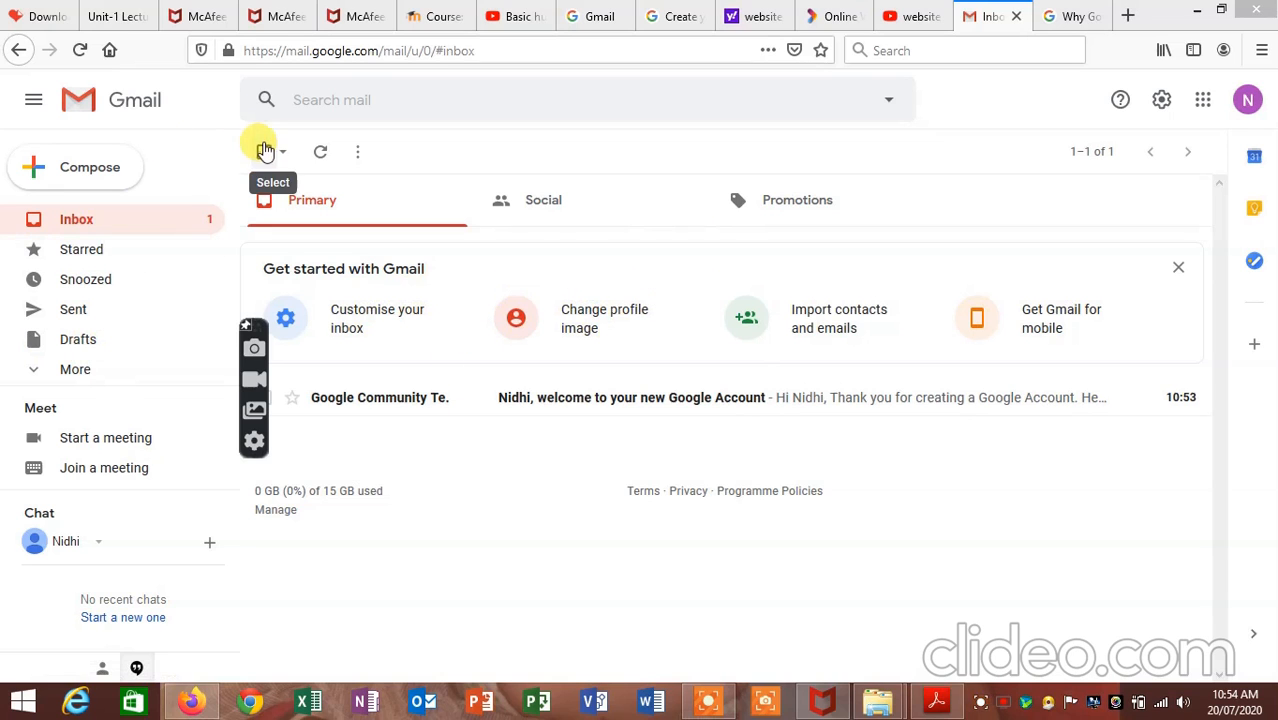
pyautogui.click(264, 154)
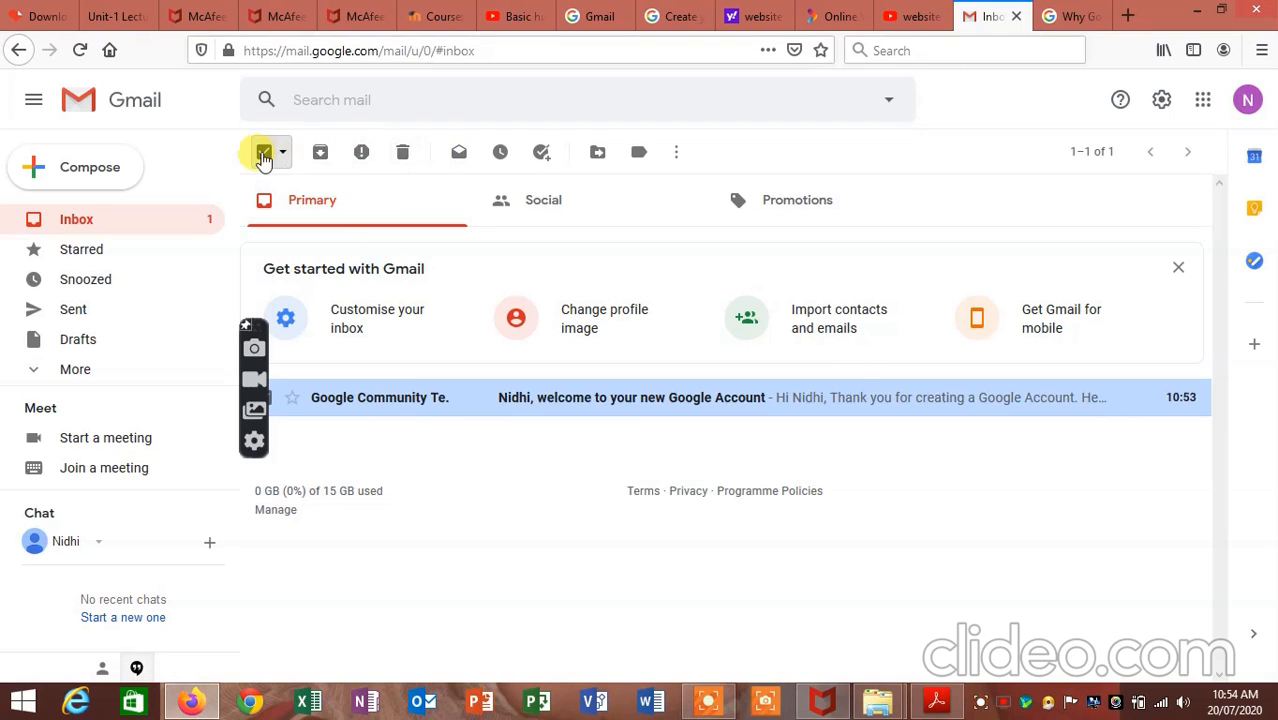
pyautogui.click(263, 153)
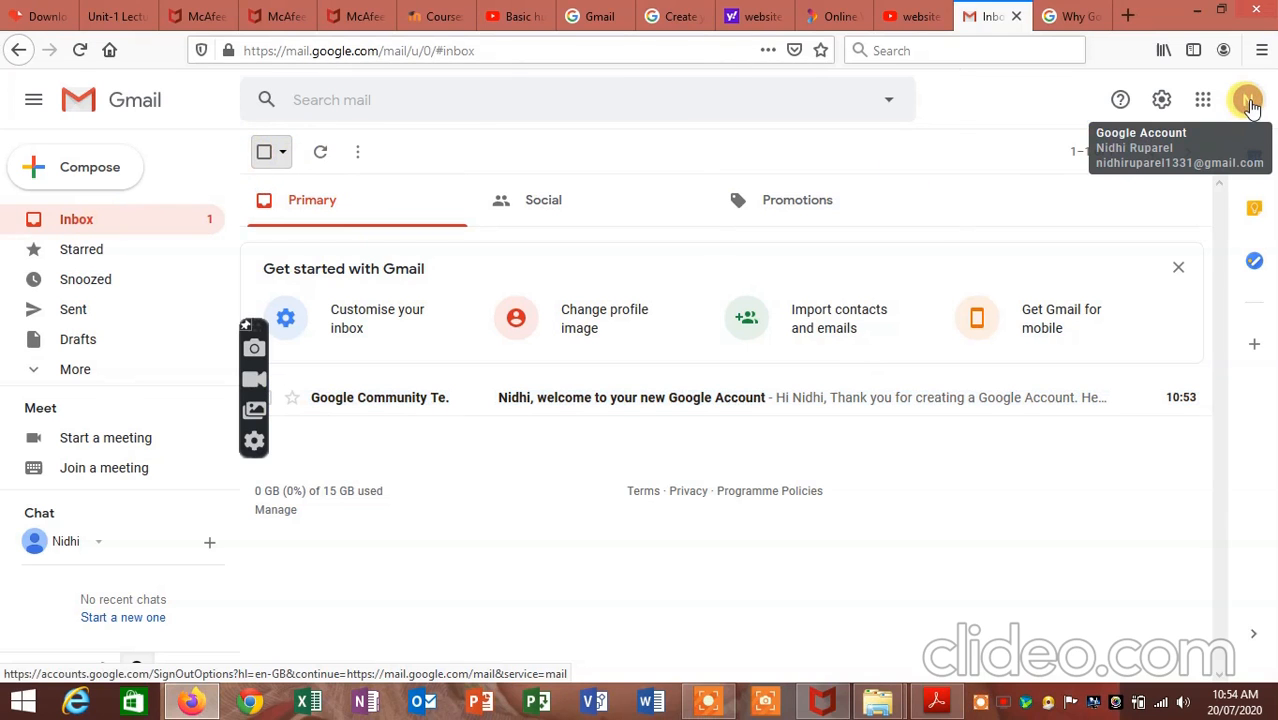
pyautogui.click(1248, 100)
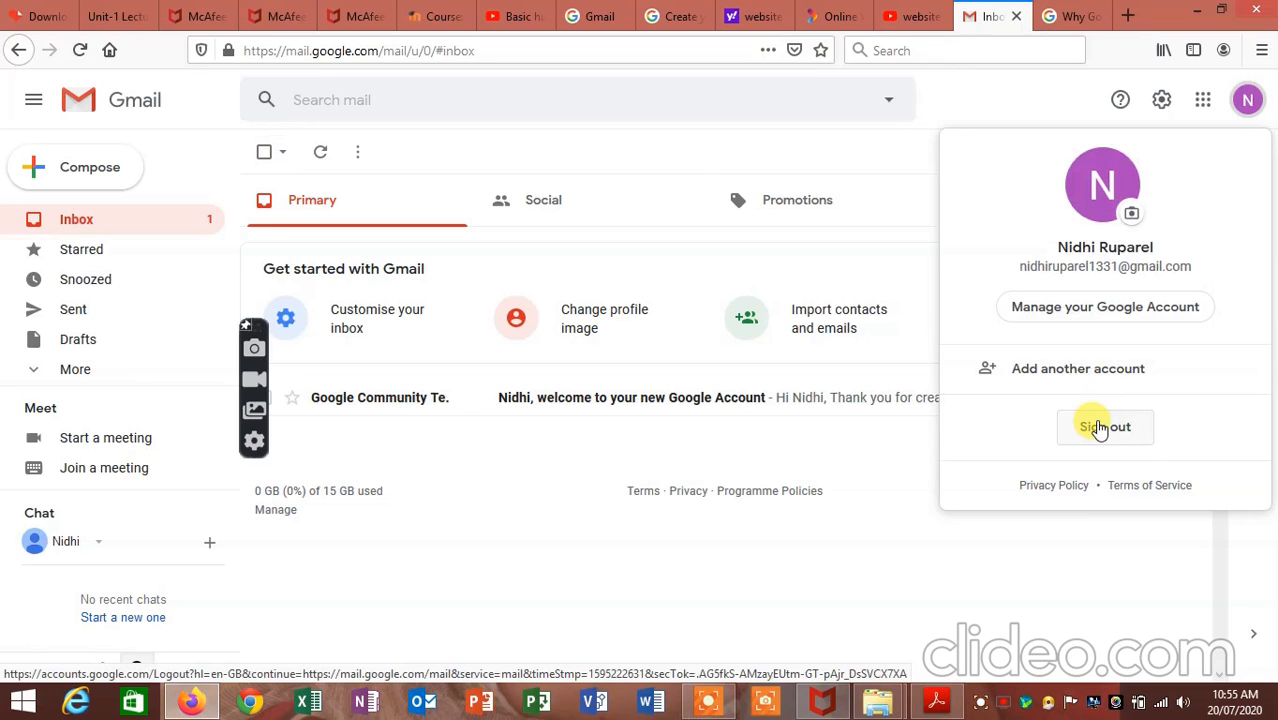
# Sign out, then sign back in by choosing the account and entering its password
pyautogui.click(1101, 428)
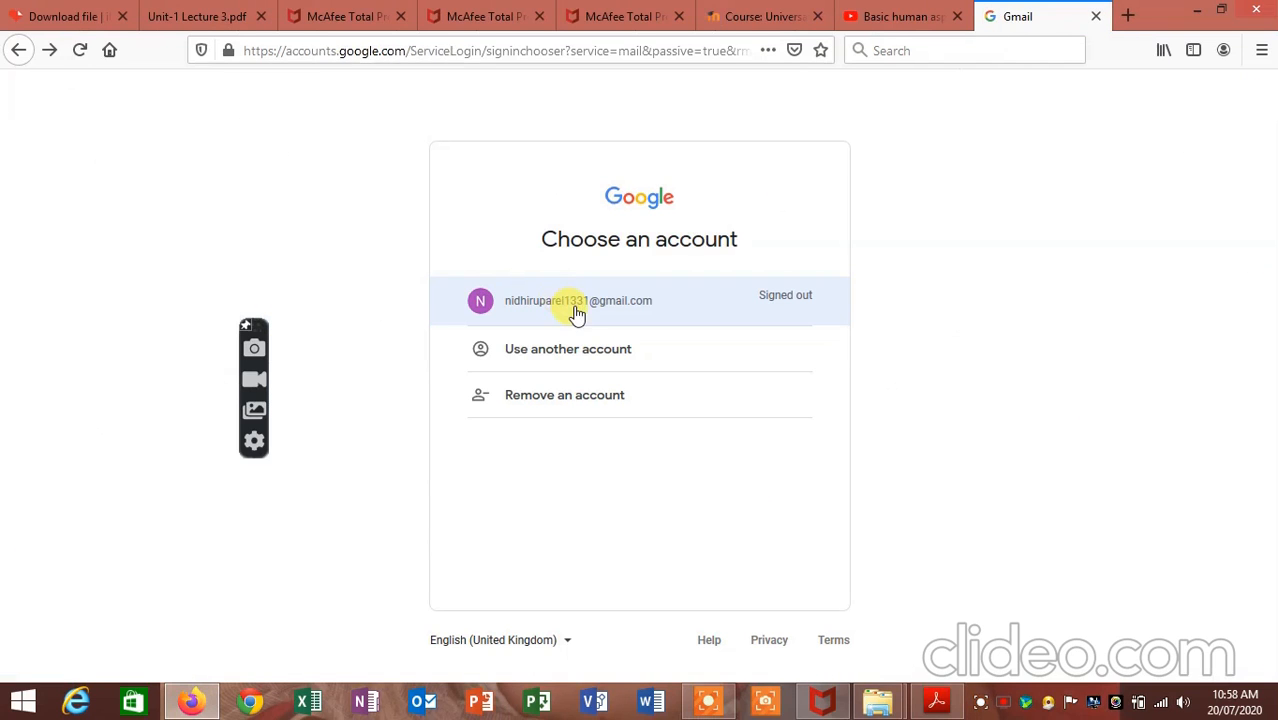
pyautogui.click(573, 310)
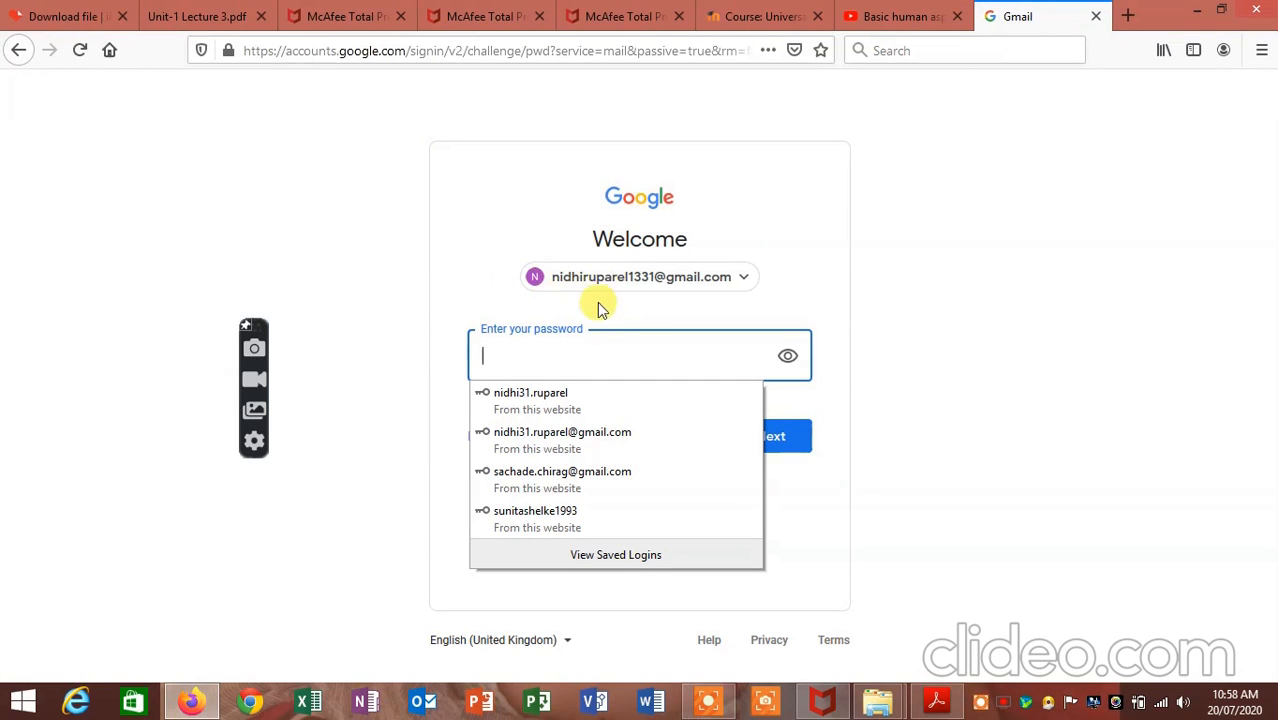
pyautogui.click(540, 358)
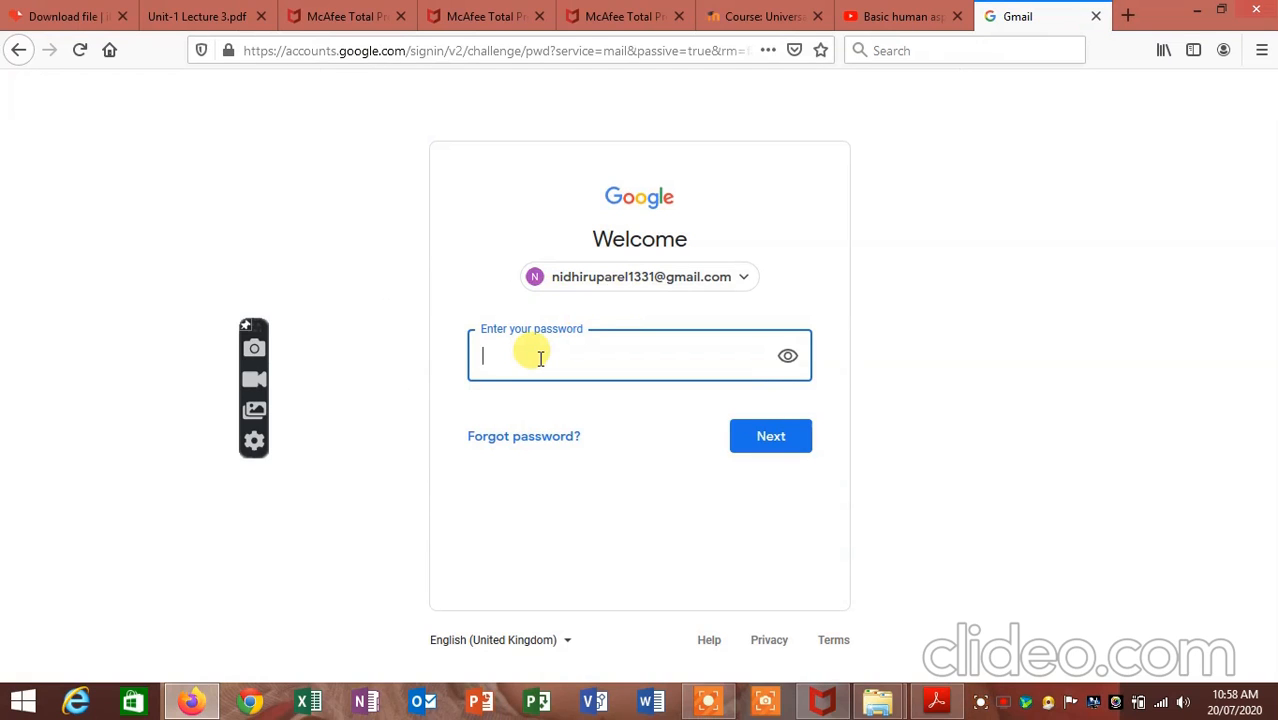
pyautogui.click(789, 358)
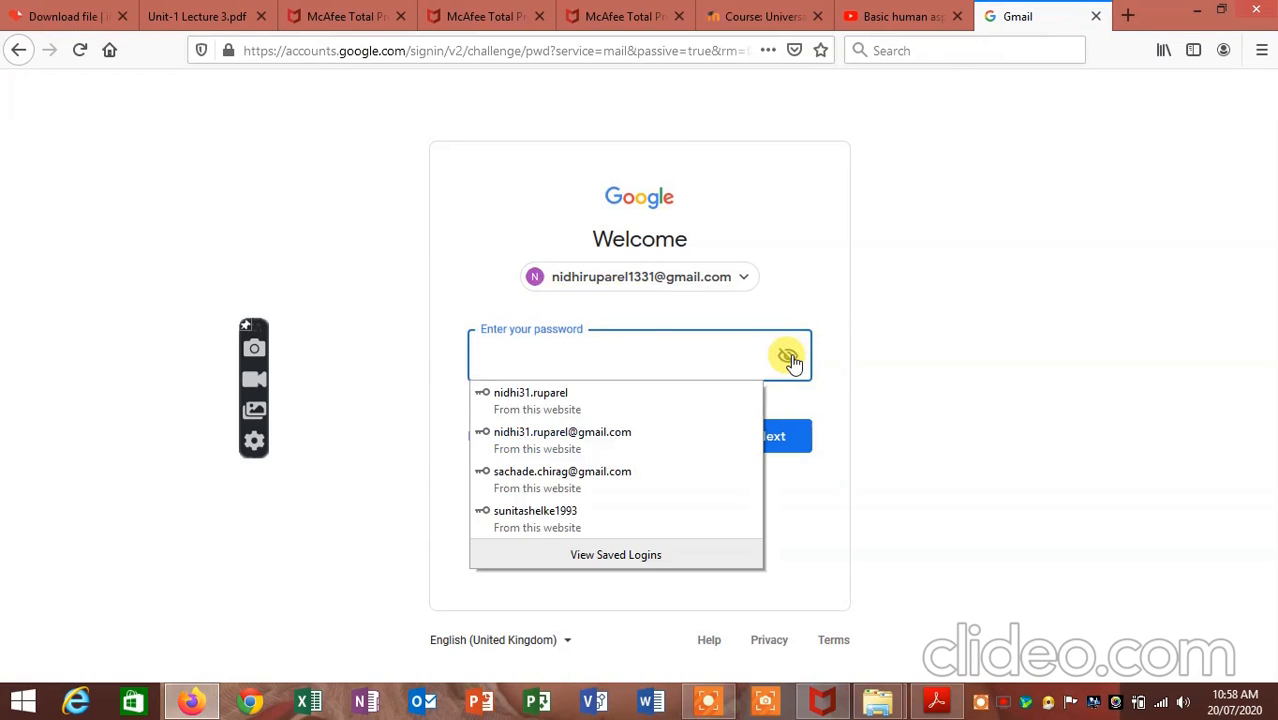
pyautogui.write('n')
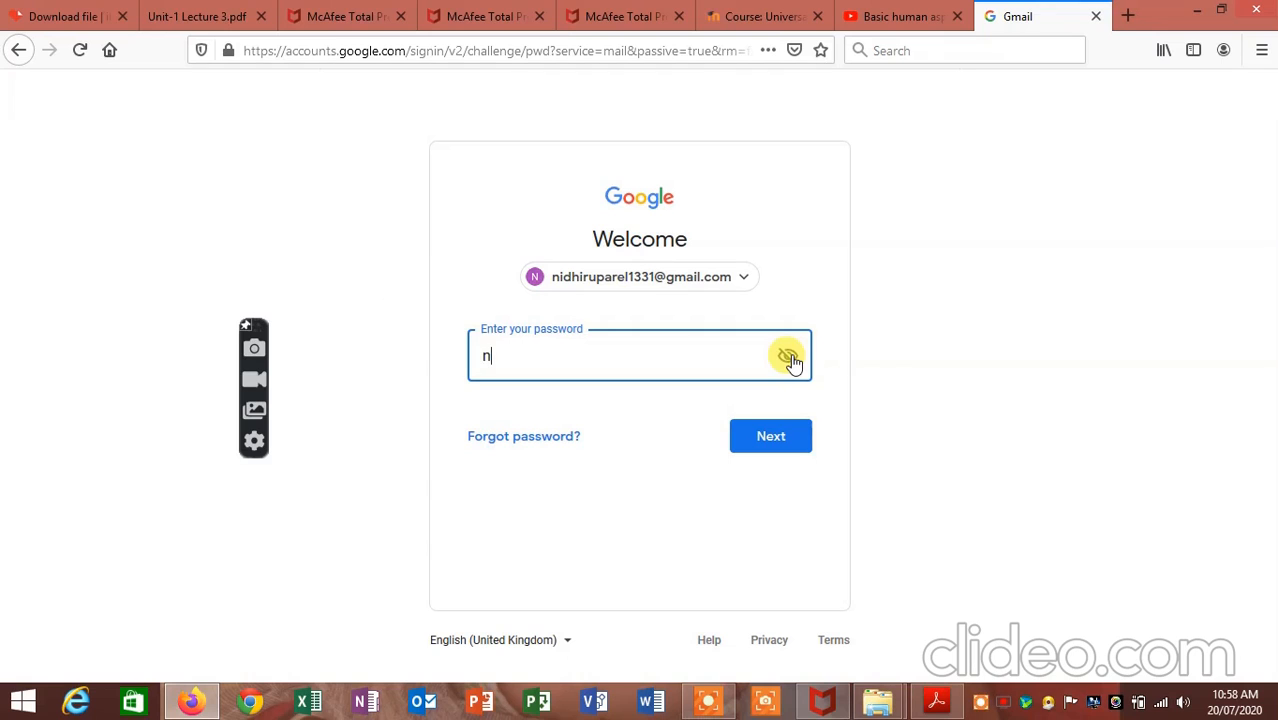
pyautogui.click(789, 358)
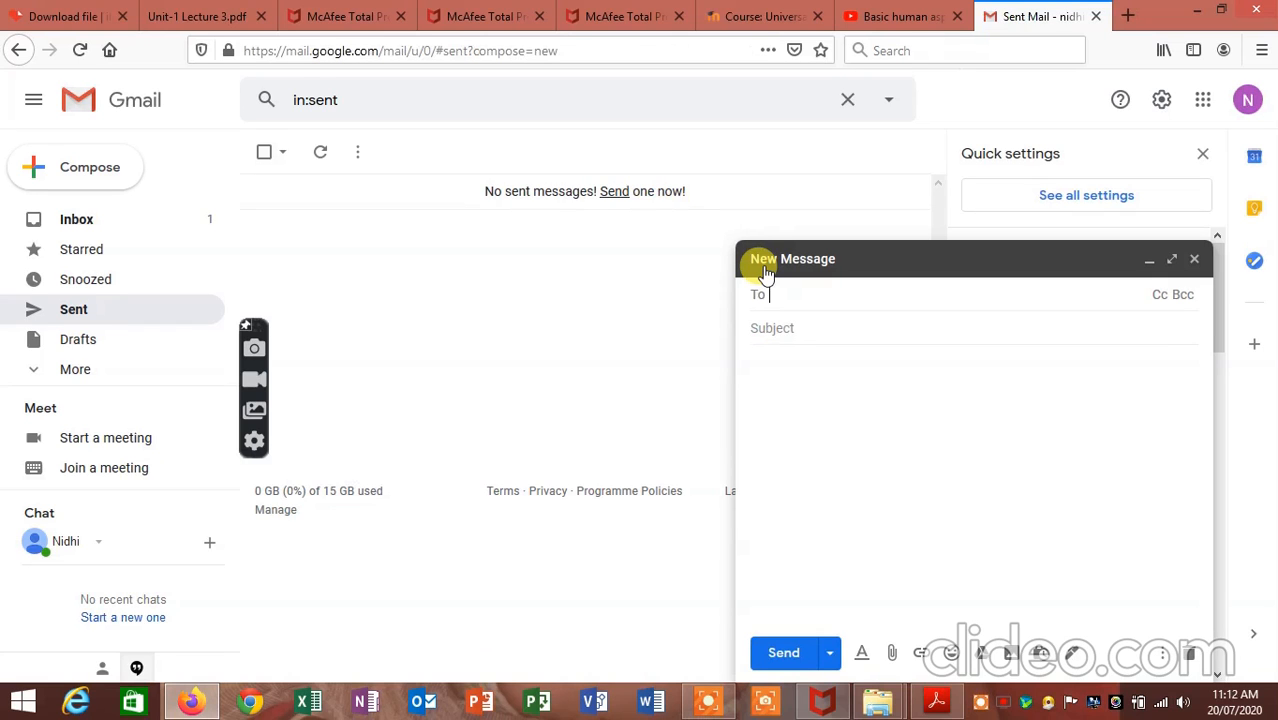
# Address the draft to the suggested contact with subject 'Test Mail' and body 'Hello Madam'
pyautogui.write('kanch')
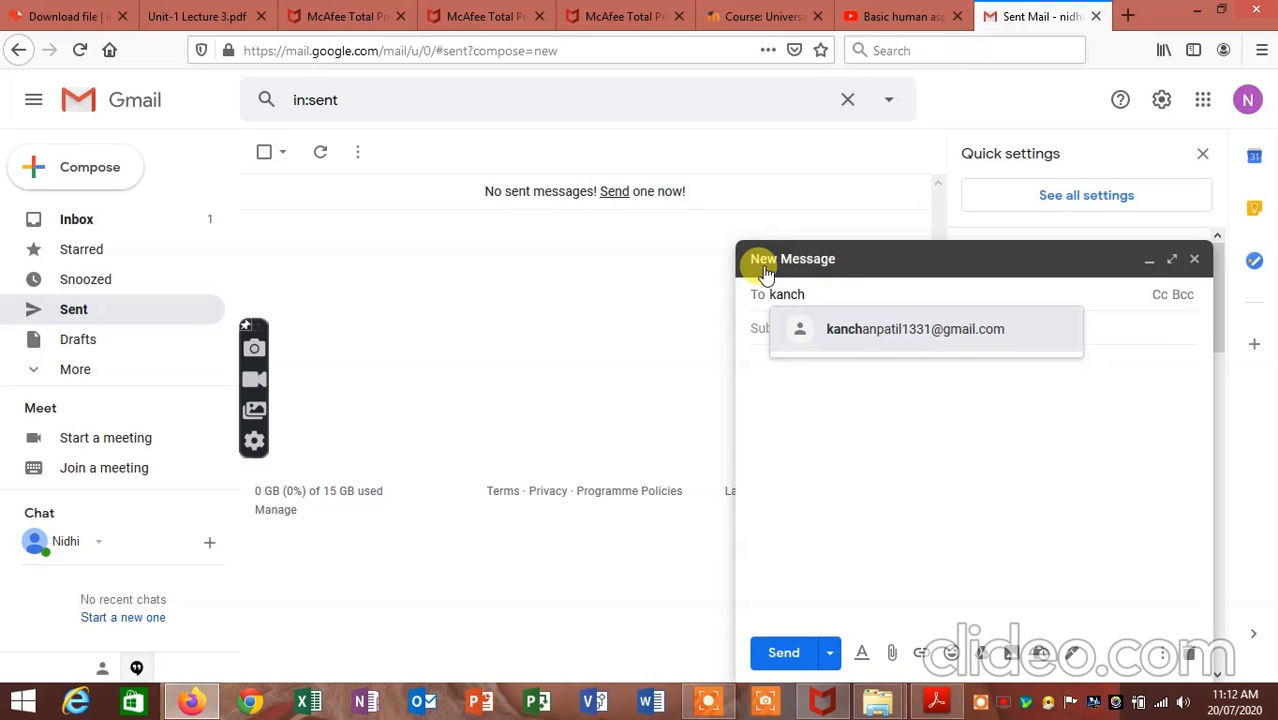
pyautogui.click(893, 337)
pyautogui.click(830, 327)
pyautogui.write('T')
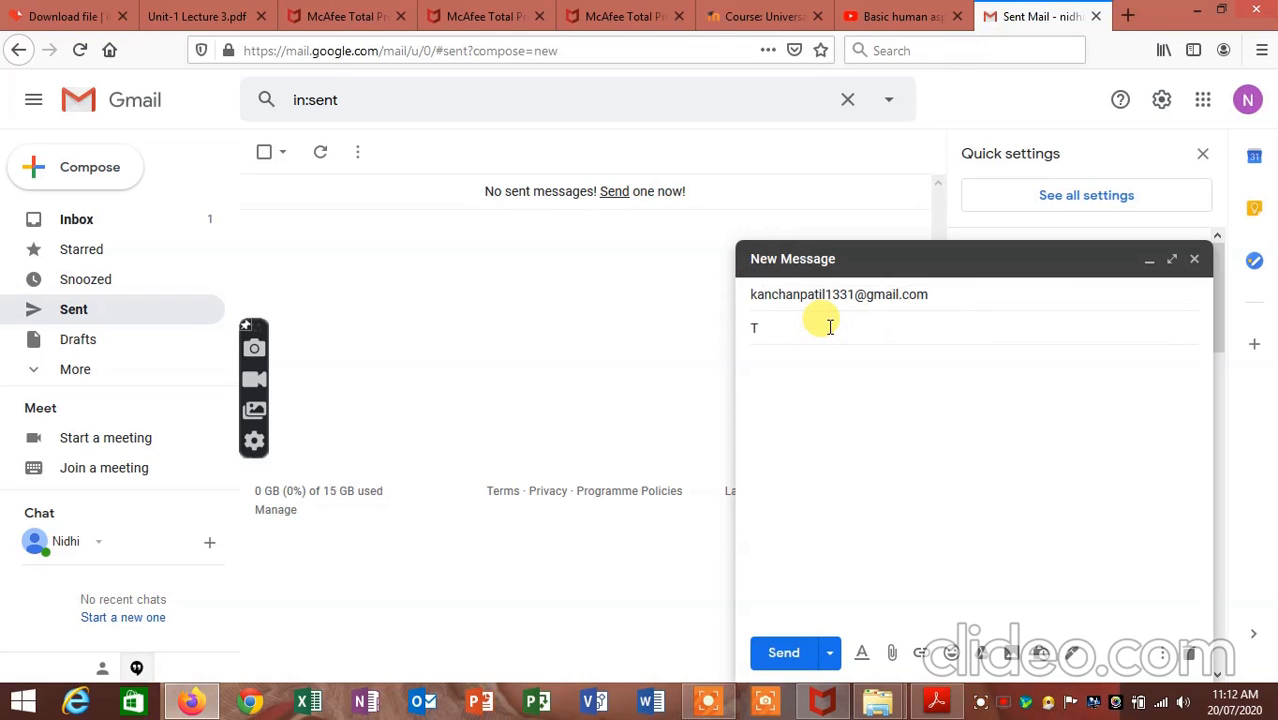
pyautogui.write('est Mail')
pyautogui.click(804, 372)
pyautogui.write('Hello Madam')
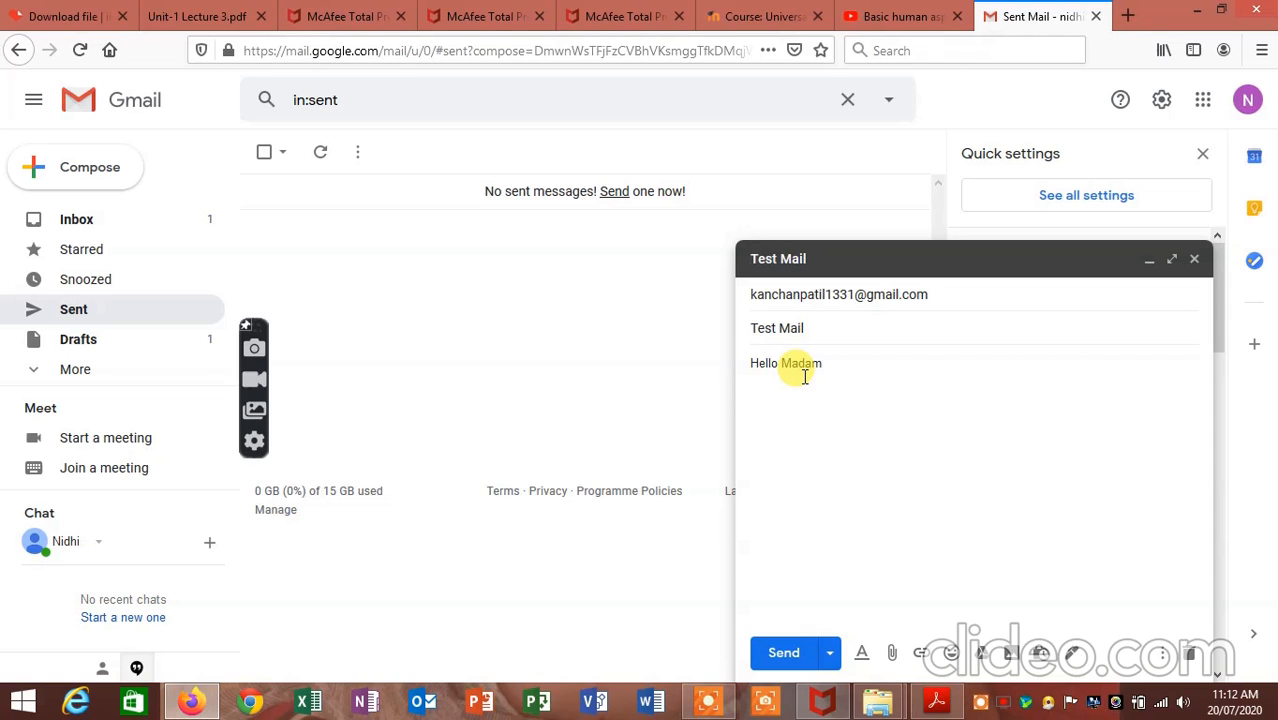
# Add a 'Regards,' sign-off with the sender's name below it, then select the sign-off
pyautogui.write('gards,')
pyautogui.press('Return')
pyautogui.write('Nidhi')
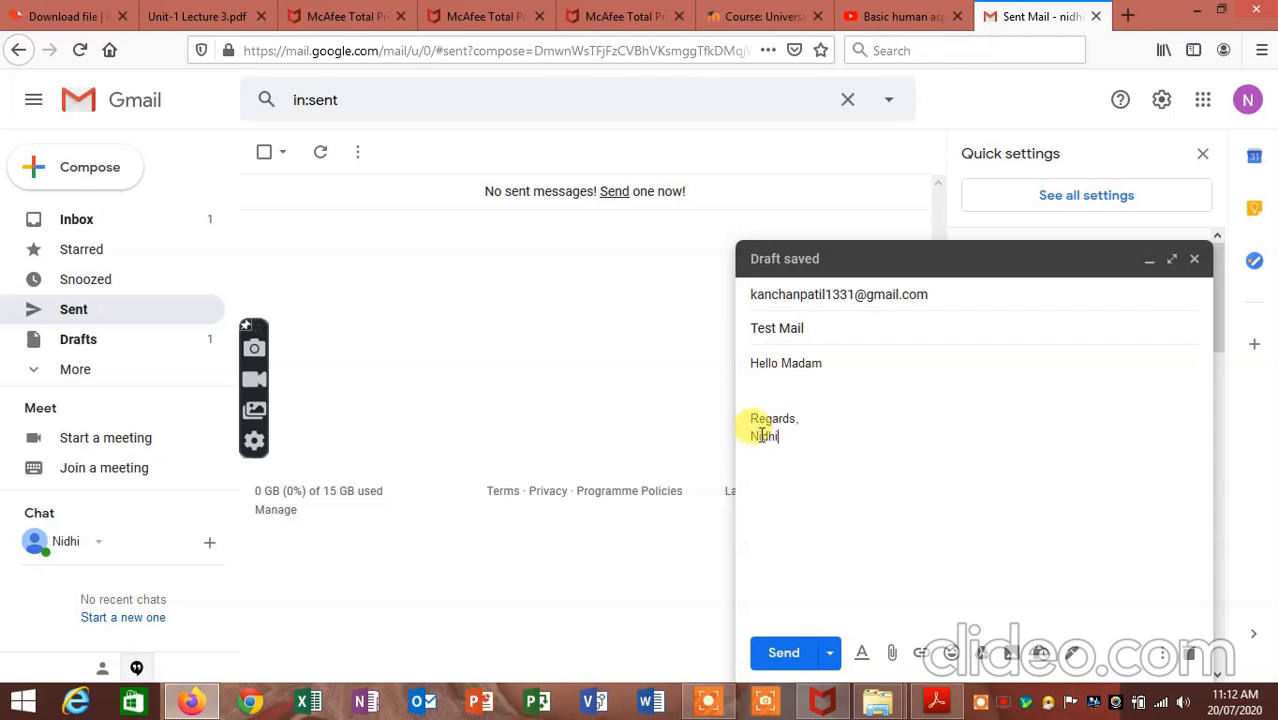
pyautogui.moveTo(750, 414); pyautogui.dragTo(817, 469)
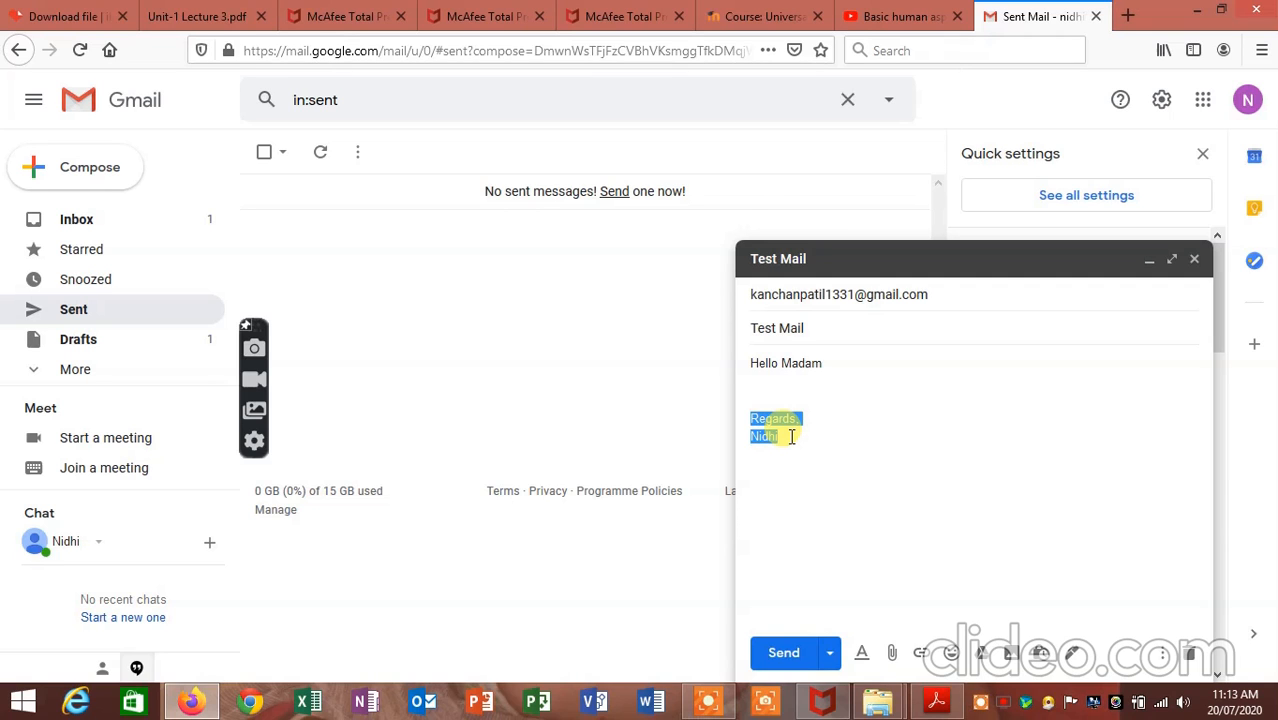
# Minimise the Test Mail draft and open See all settings, scrolling down to Signature
pyautogui.click(1149, 262)
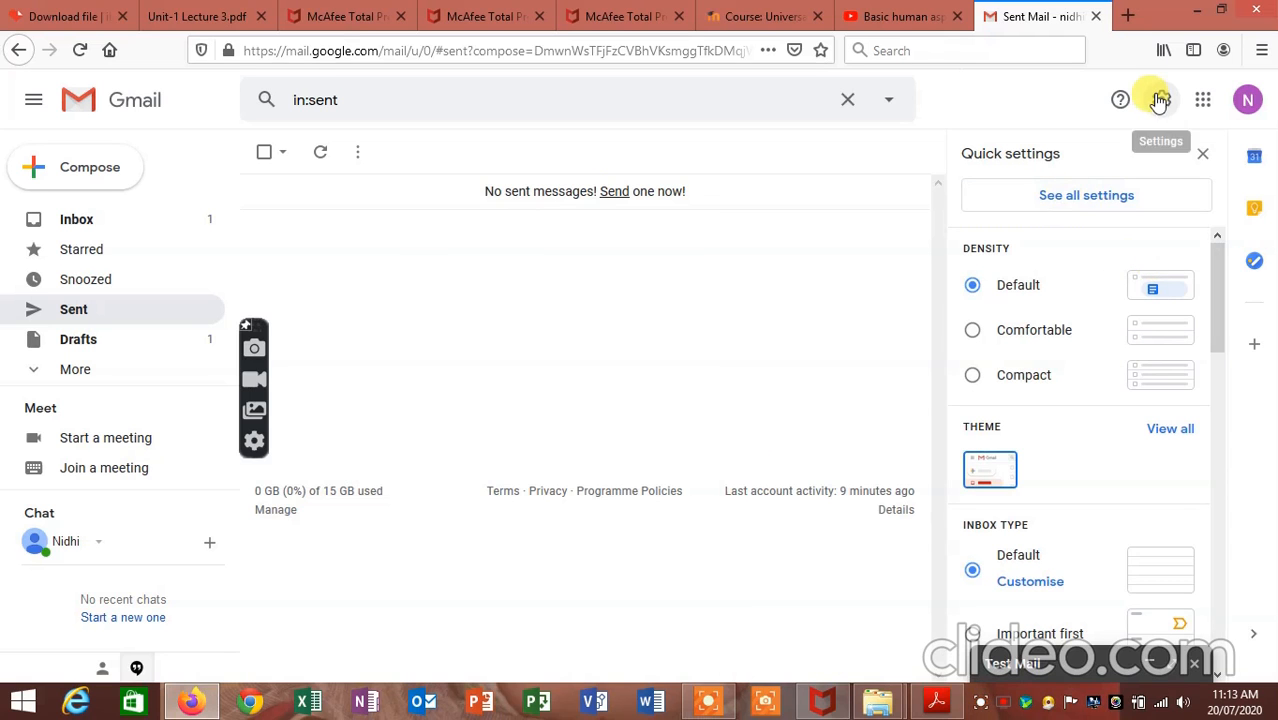
pyautogui.click(1061, 199)
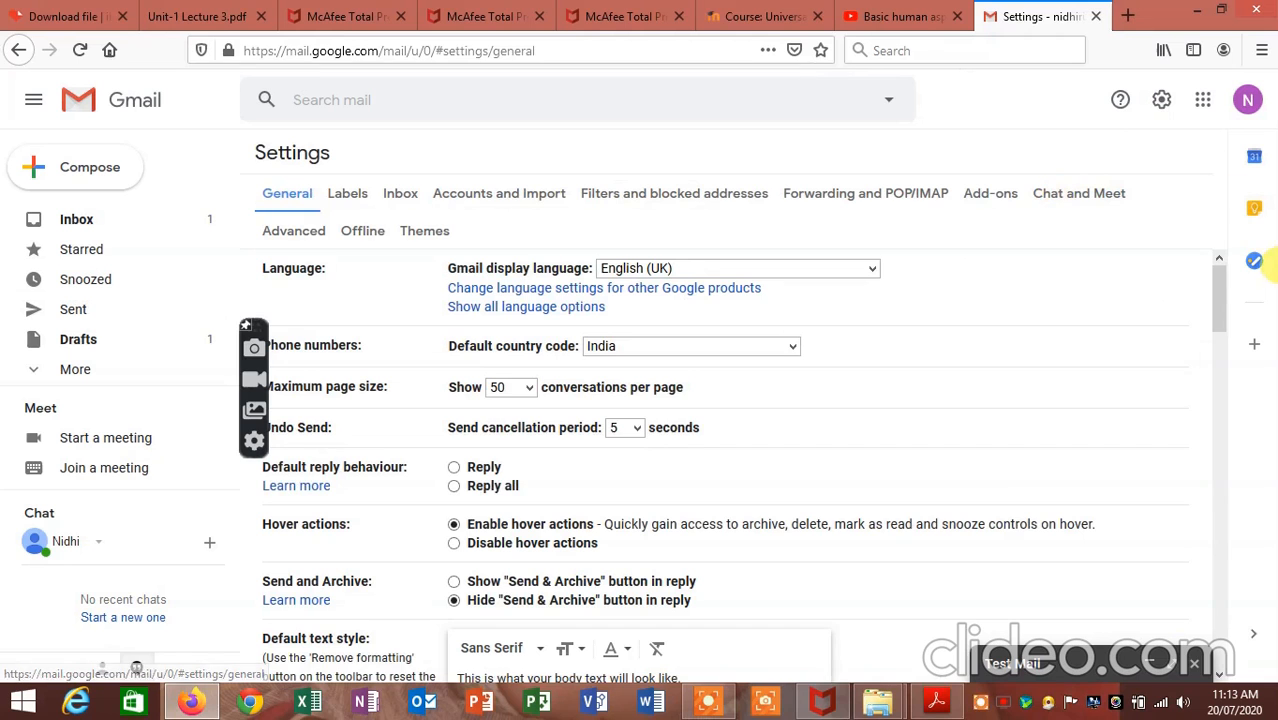
pyautogui.moveTo(1214, 290); pyautogui.dragTo(1217, 568)
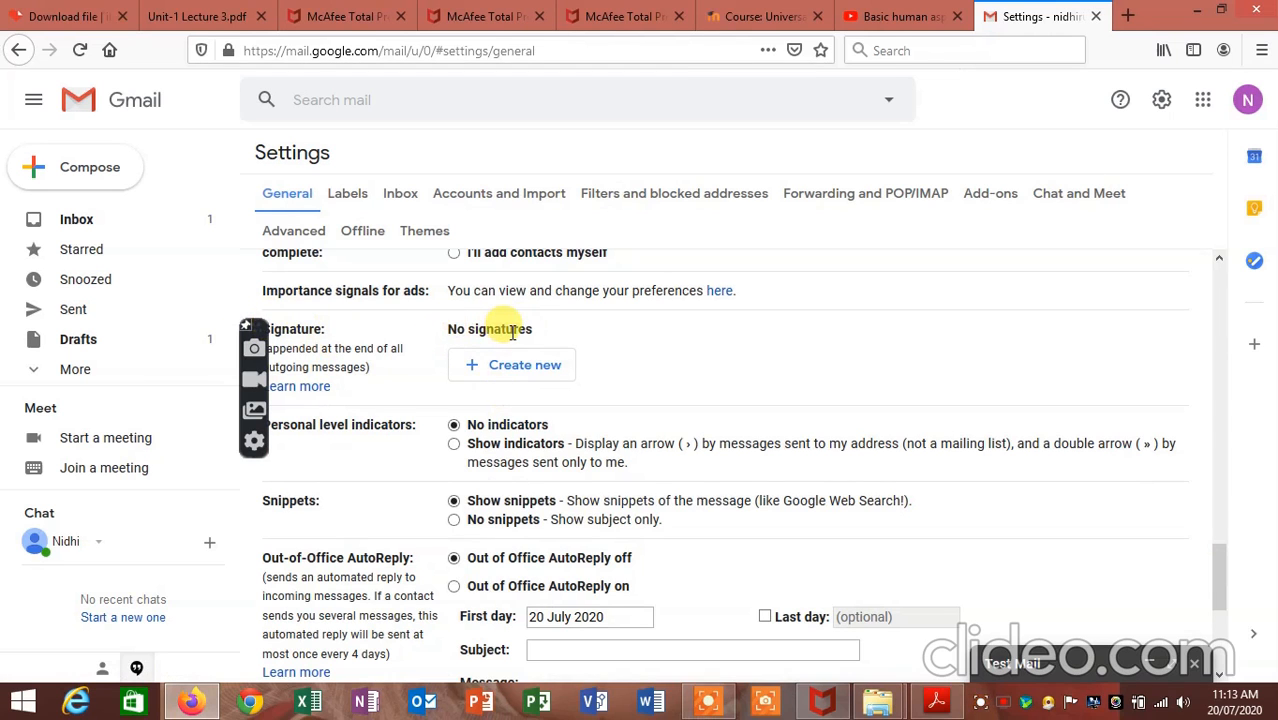
# Create a new signature, naming it with the sender's name
pyautogui.click(497, 367)
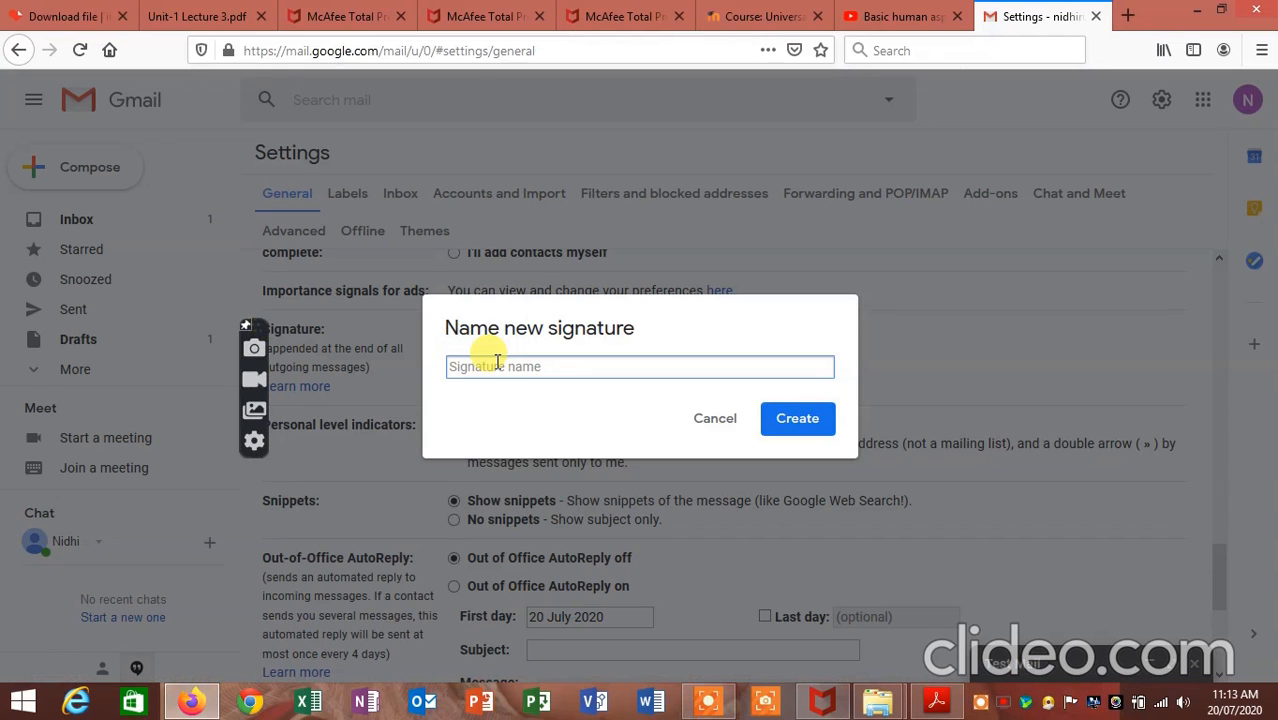
pyautogui.press('Escape')
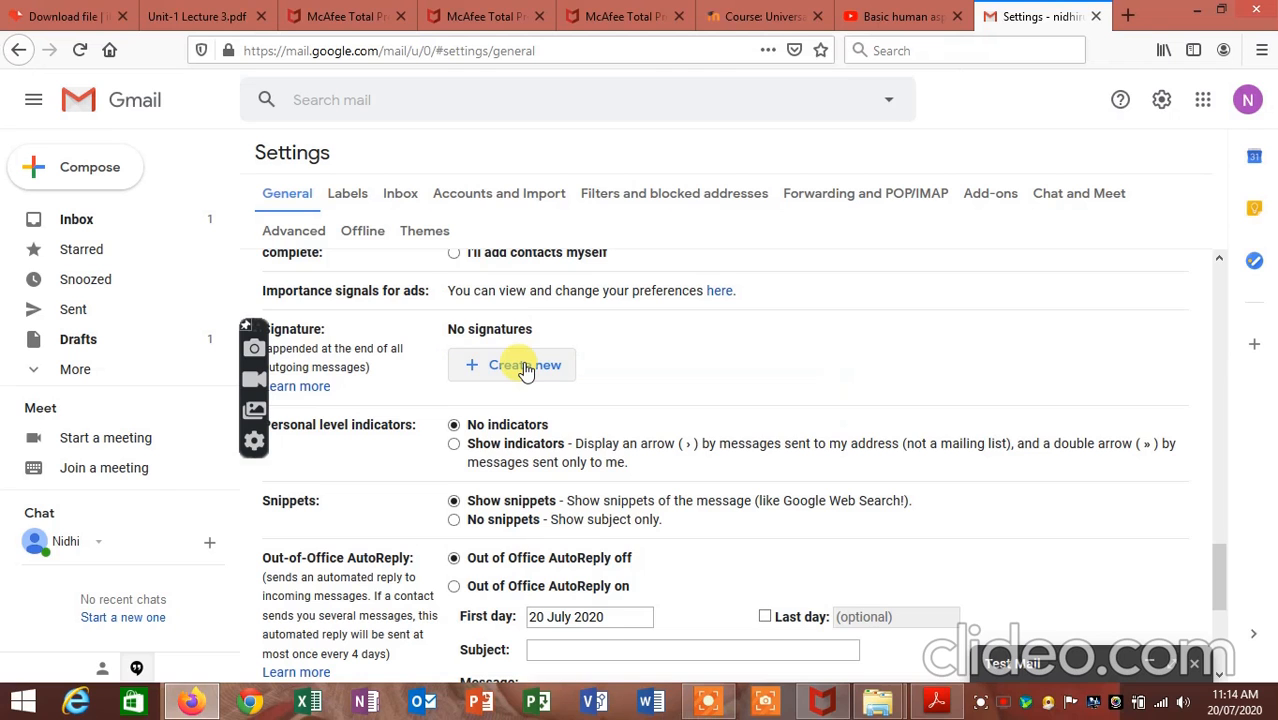
pyautogui.click(525, 366)
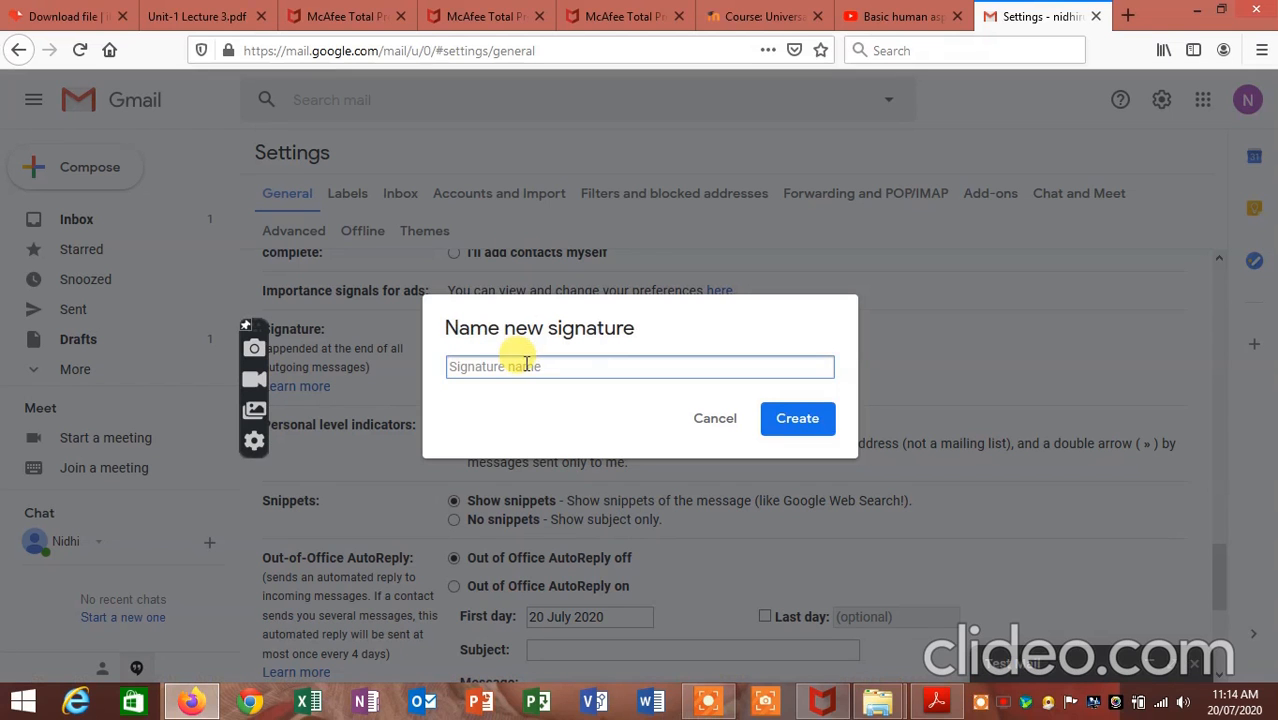
pyautogui.write('N')
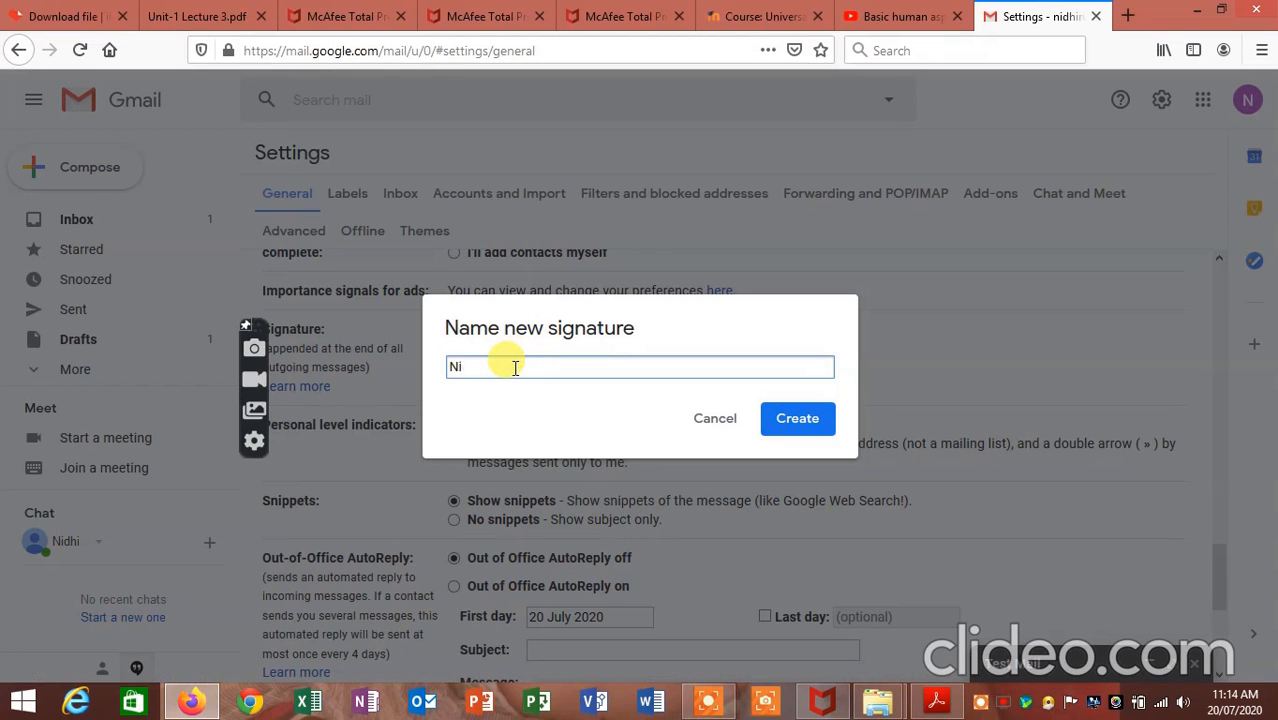
pyautogui.write('idhi 1')
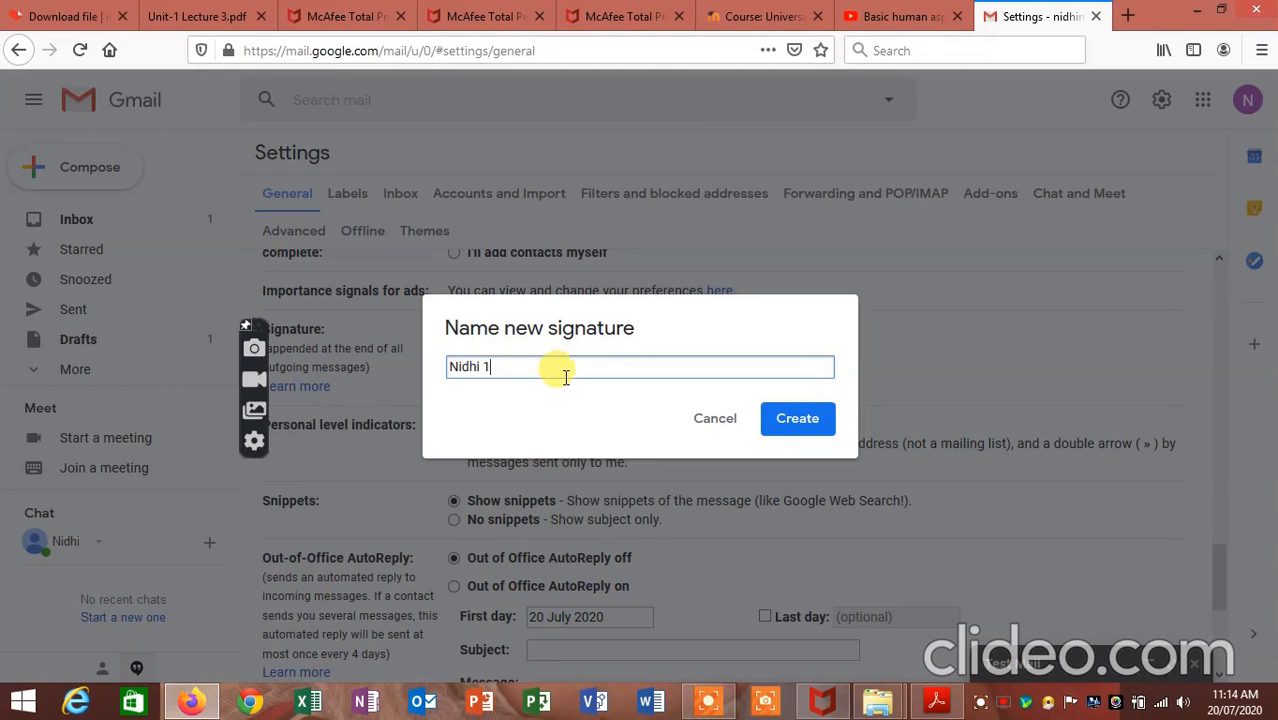
pyautogui.click(791, 425)
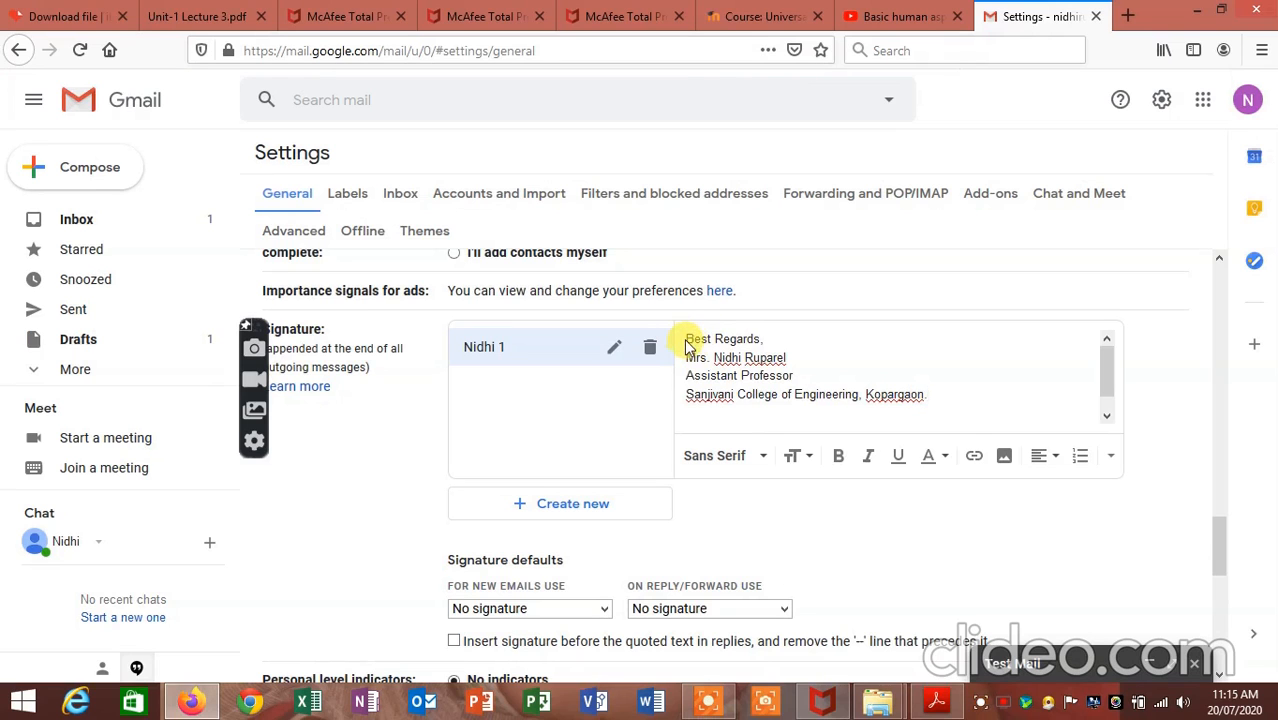
# Format the selected signature text as Comic Sans MS, Normal size, in magenta (255, 0, 255)
pyautogui.moveTo(688, 338); pyautogui.dragTo(954, 404)
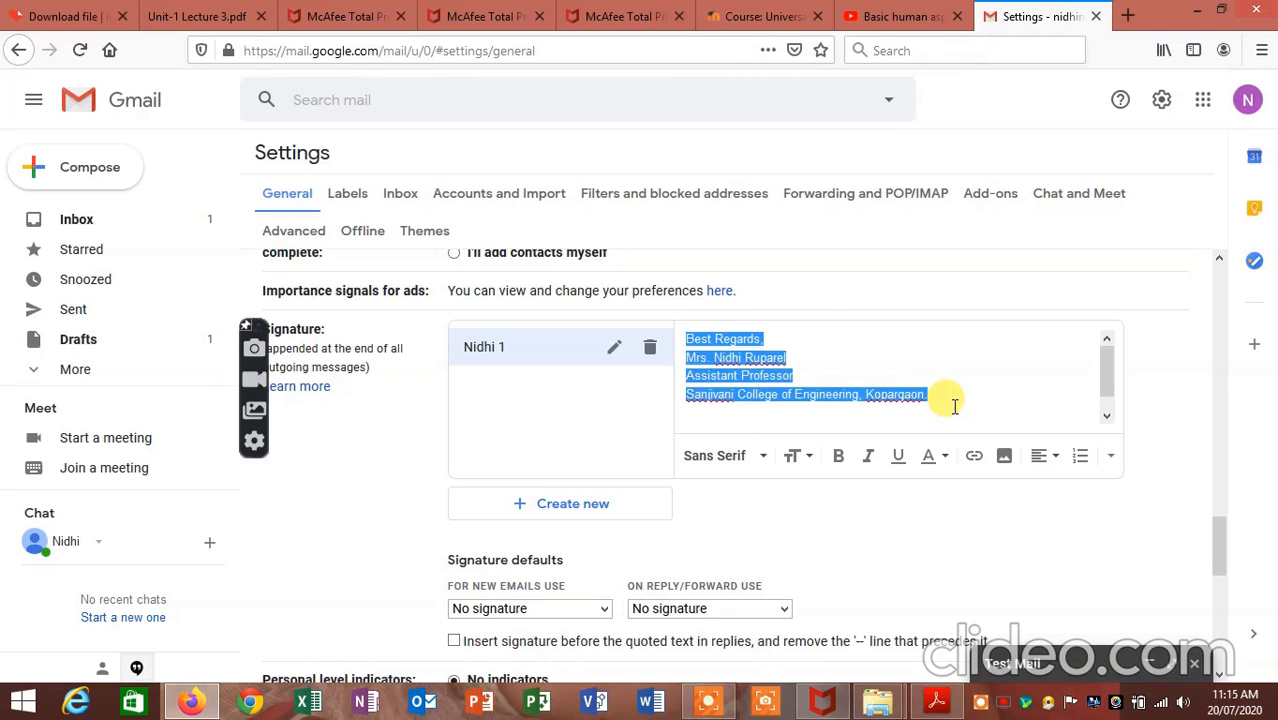
pyautogui.click(765, 460)
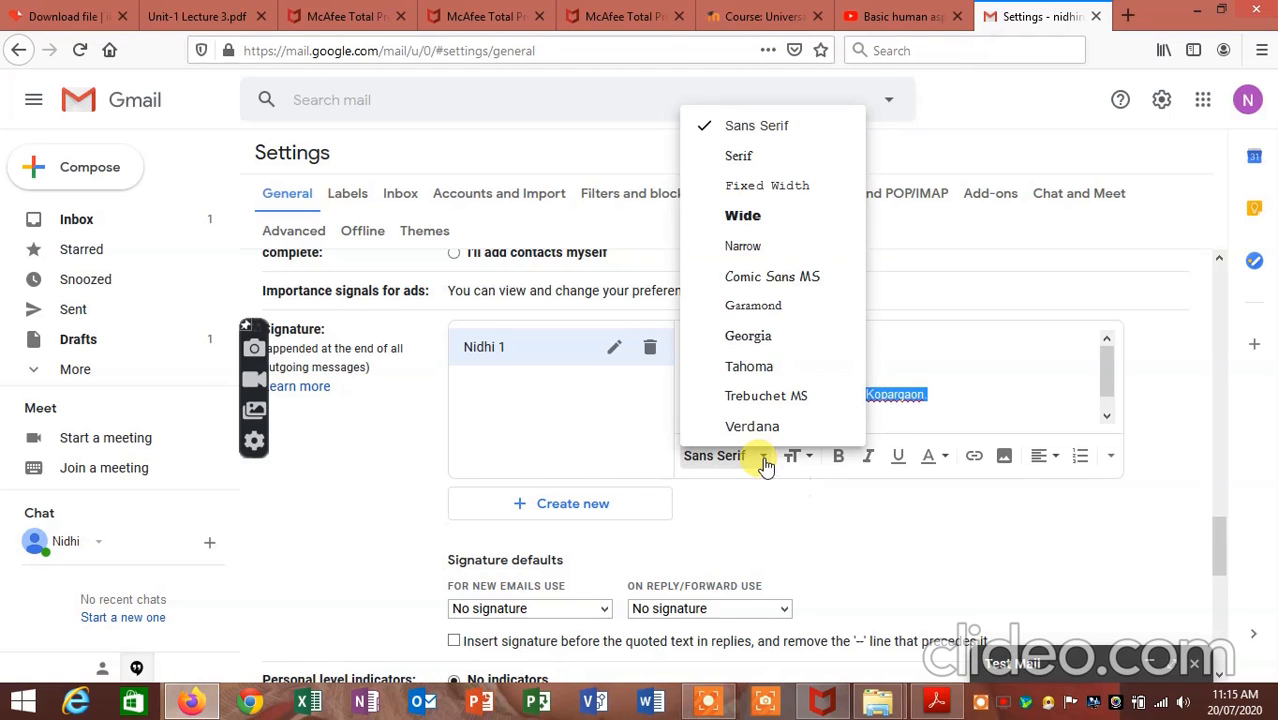
pyautogui.click(748, 280)
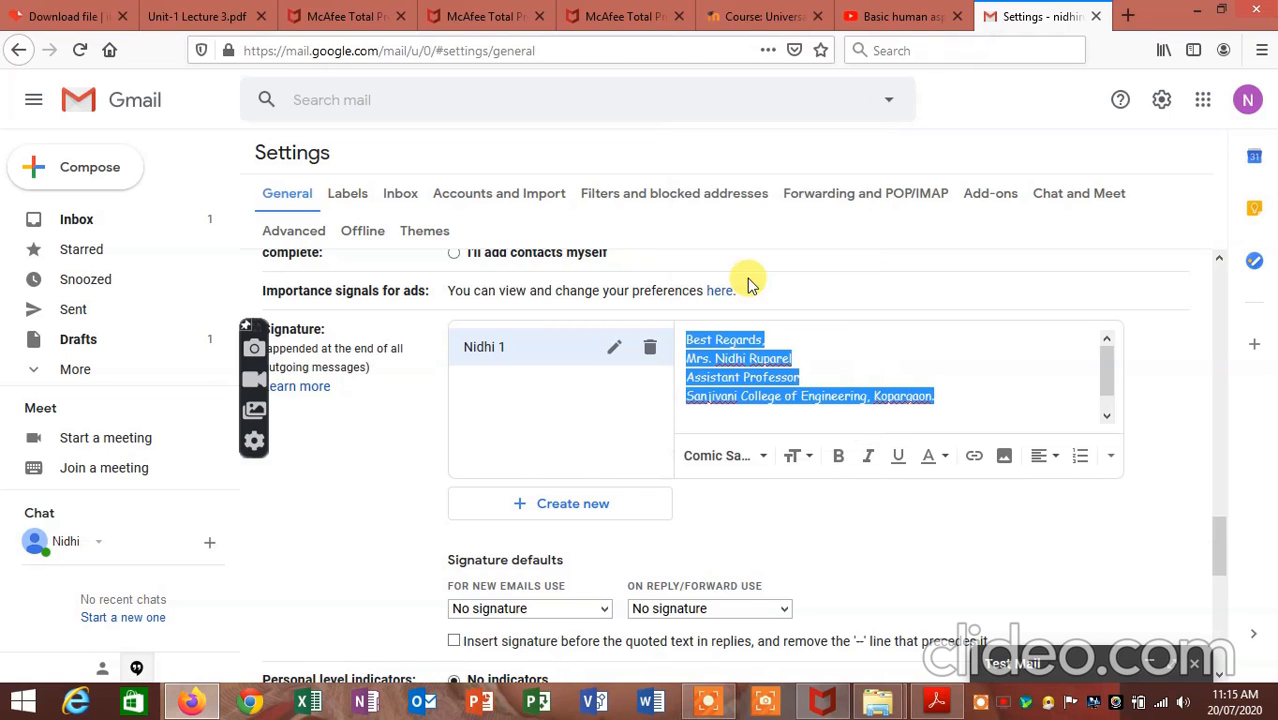
pyautogui.click(808, 462)
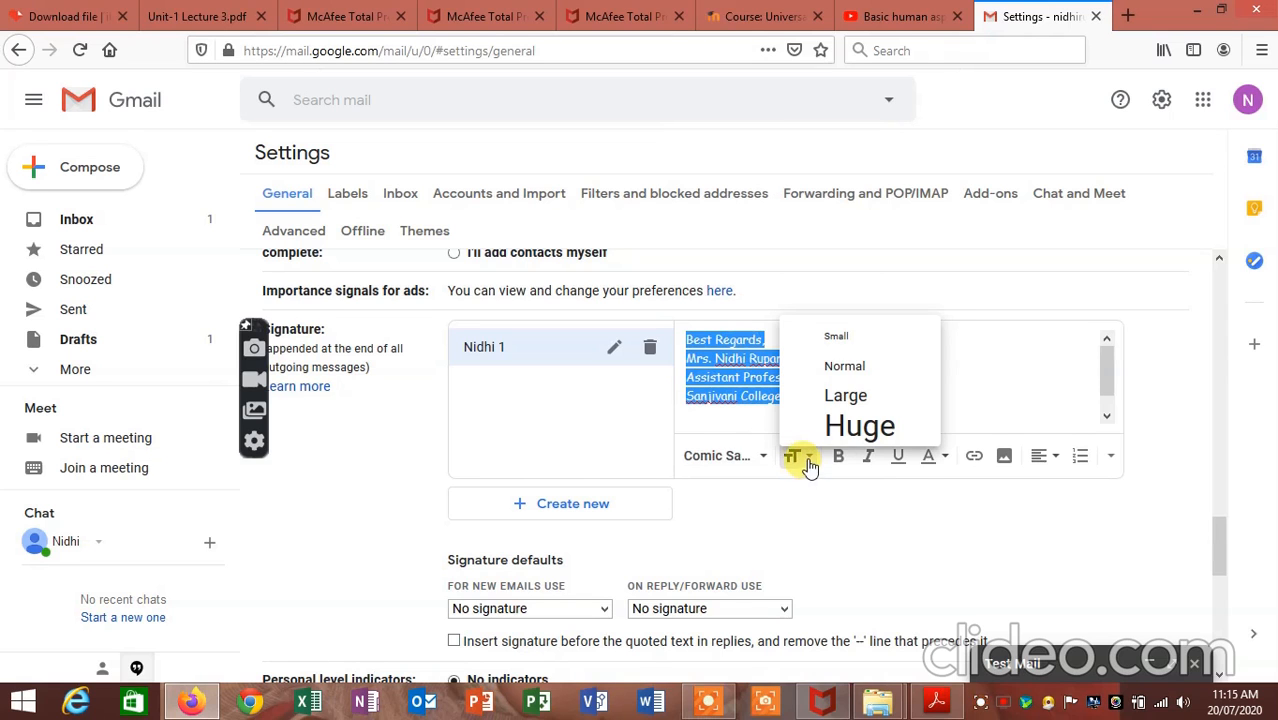
pyautogui.click(845, 366)
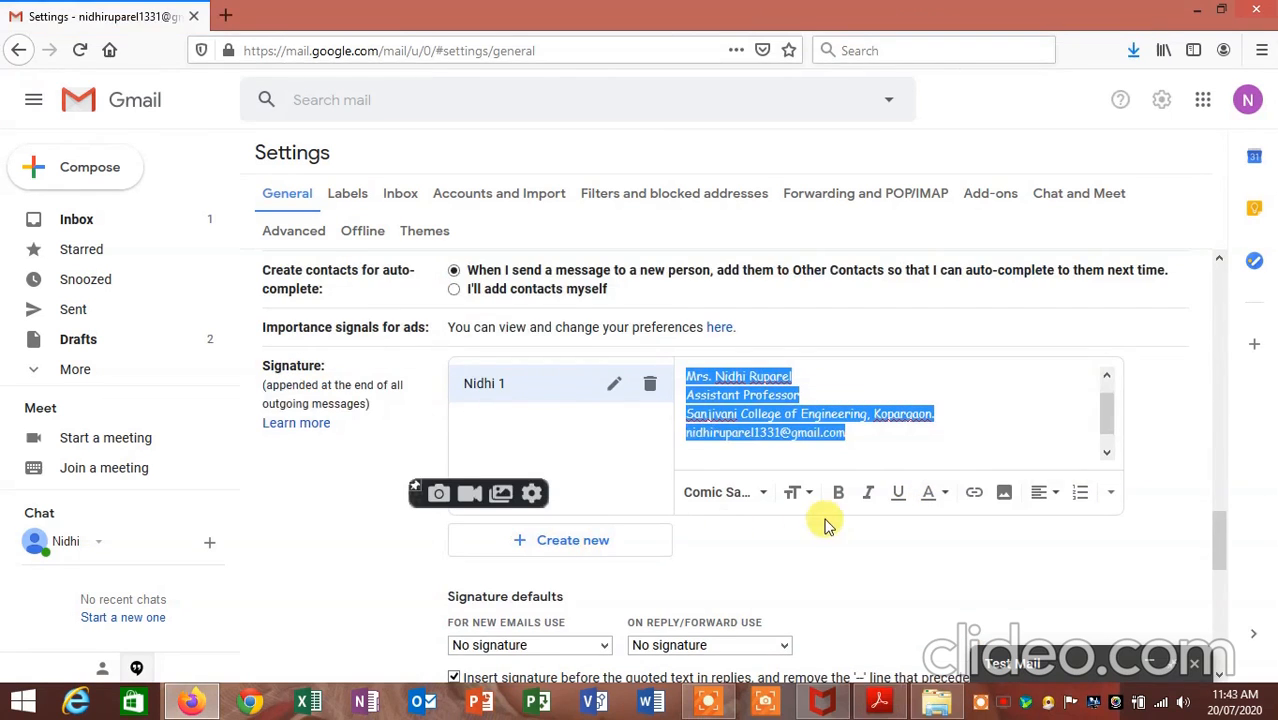
pyautogui.click(944, 494)
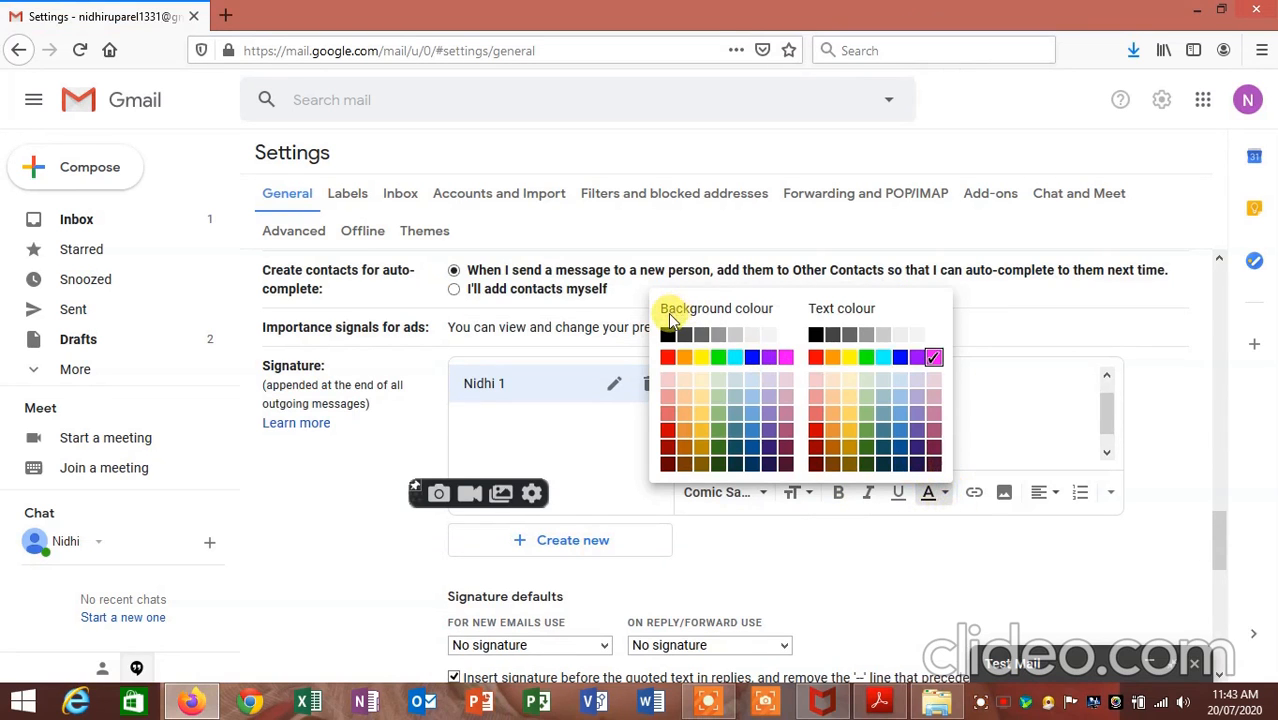
pyautogui.click(932, 362)
pyautogui.press('super+c')
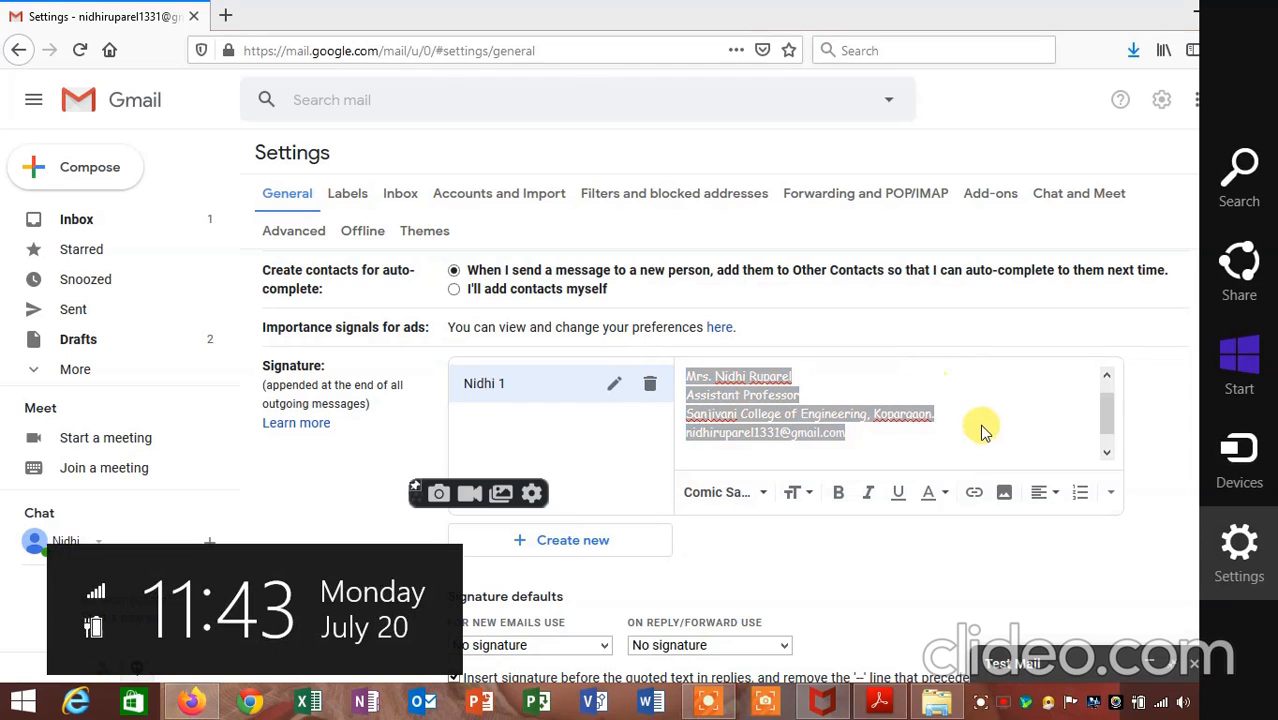
pyautogui.press('Escape')
pyautogui.click(934, 440)
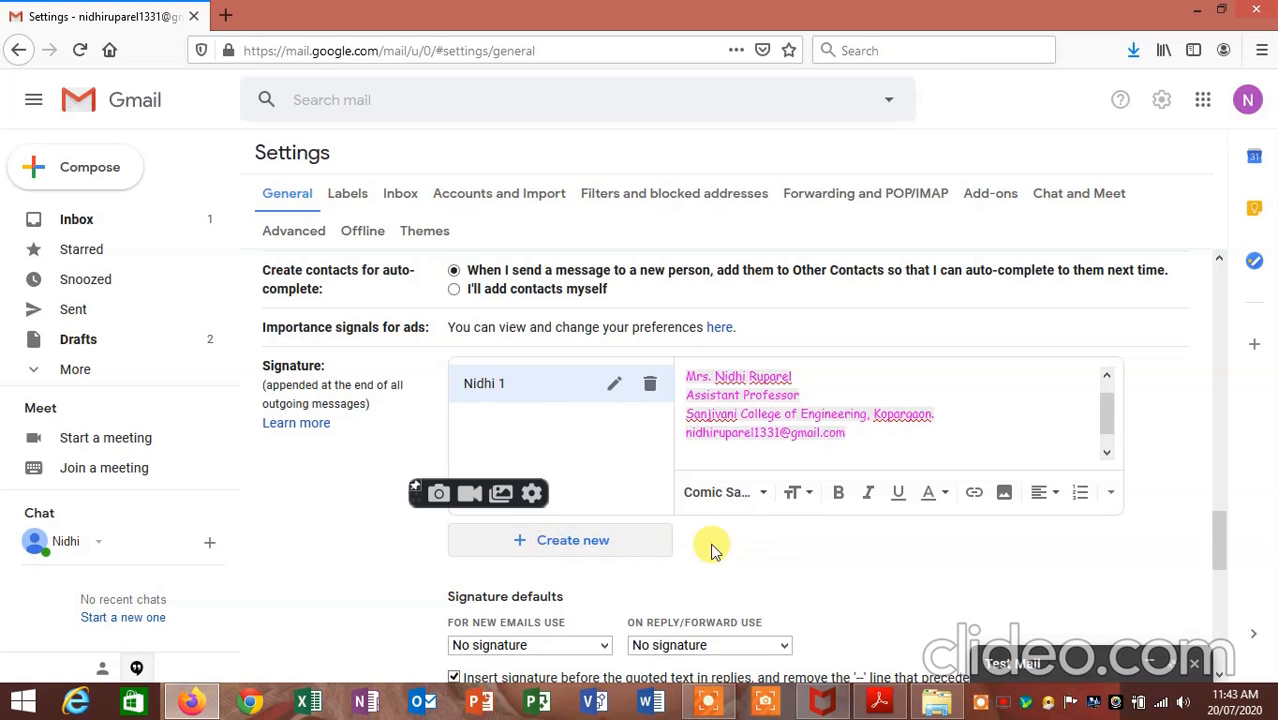
# Choose the new signature under both 'For new emails use' and 'On reply/forward use'
pyautogui.moveTo(1218, 538); pyautogui.dragTo(1218, 580)
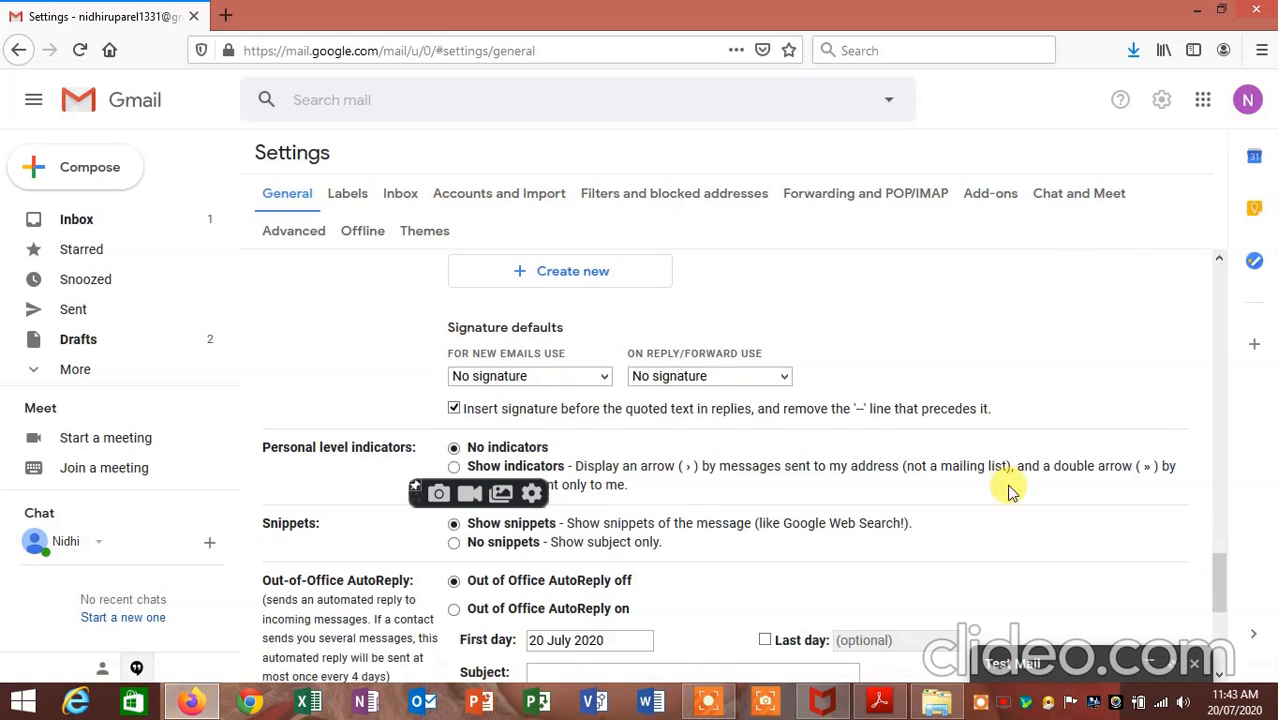
pyautogui.click(533, 377)
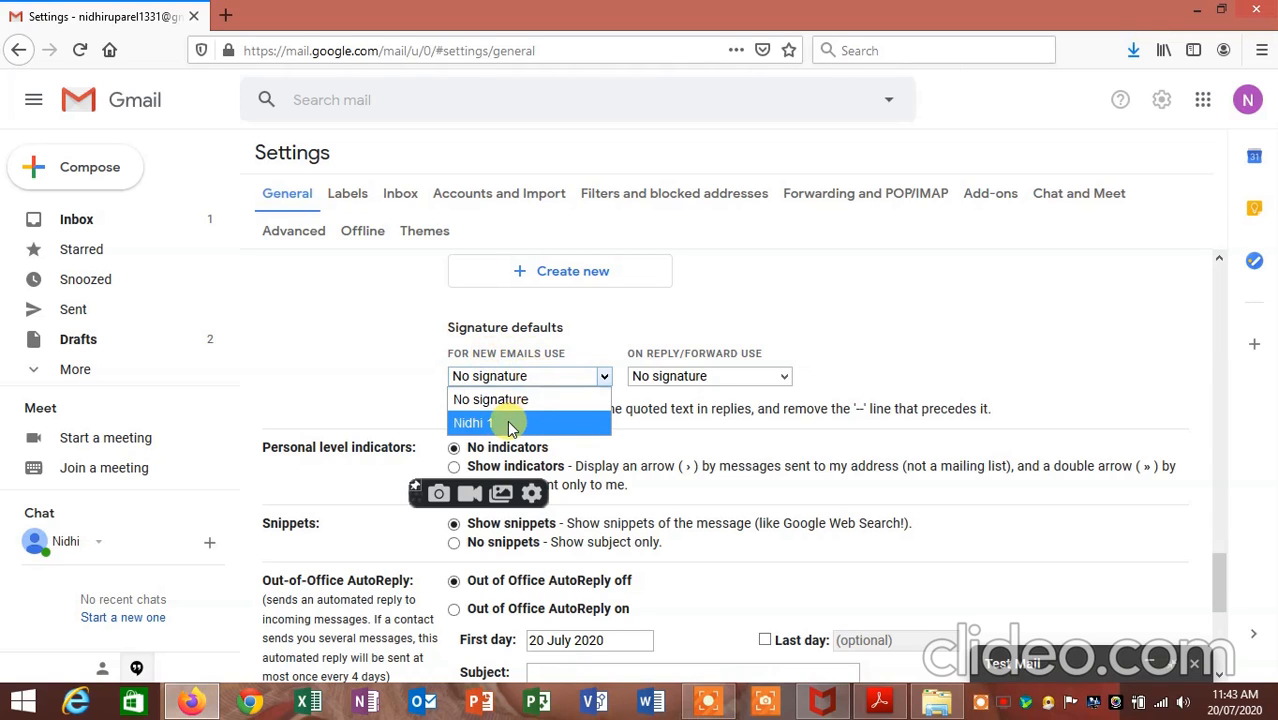
pyautogui.click(509, 422)
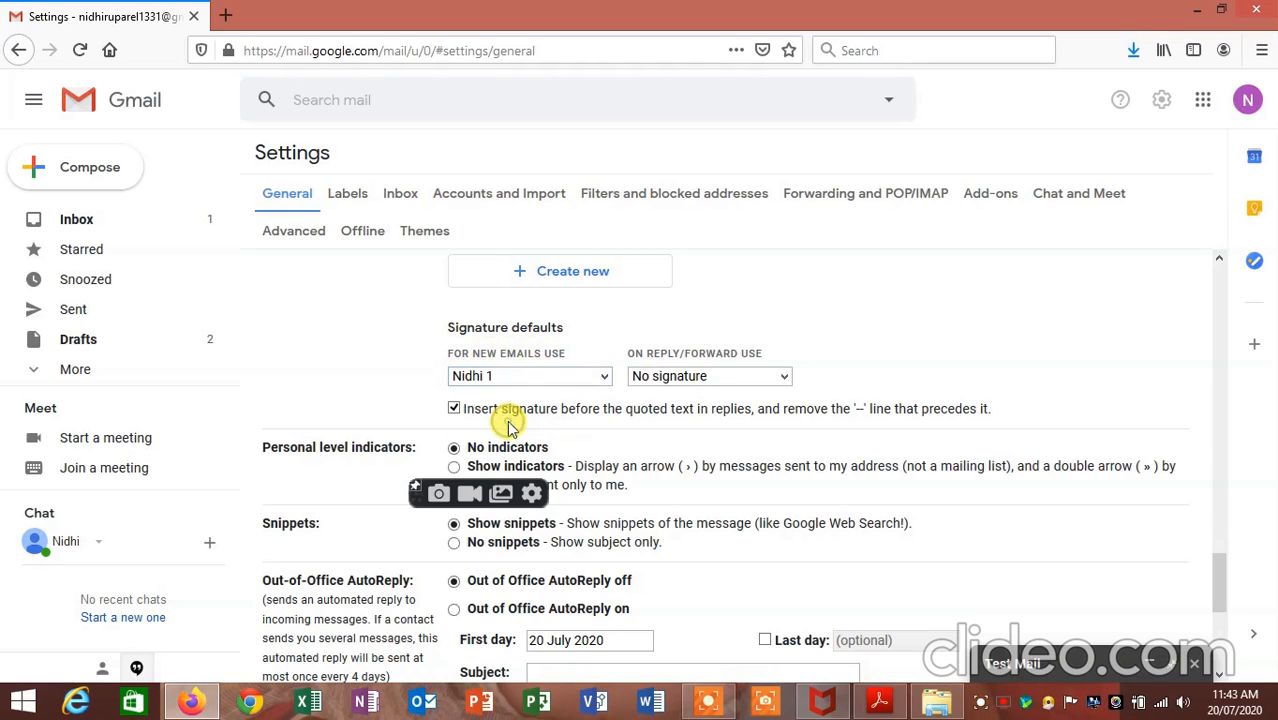
pyautogui.click(707, 377)
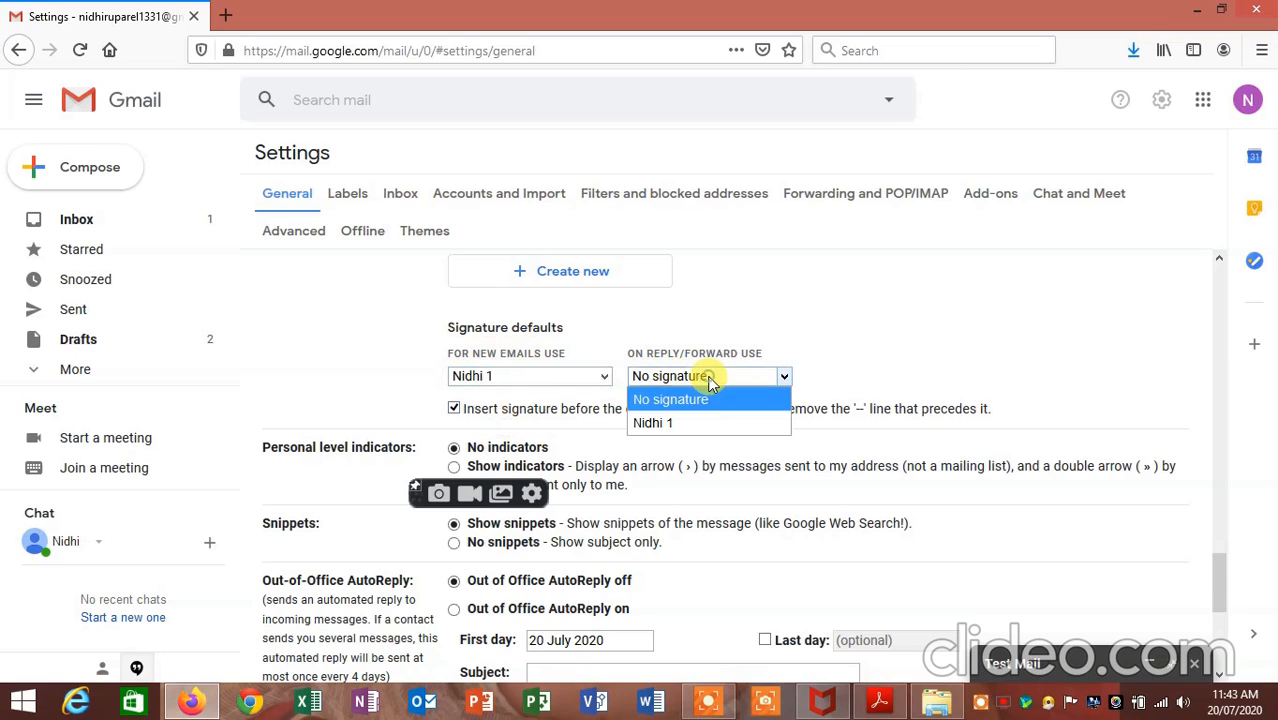
pyautogui.click(679, 425)
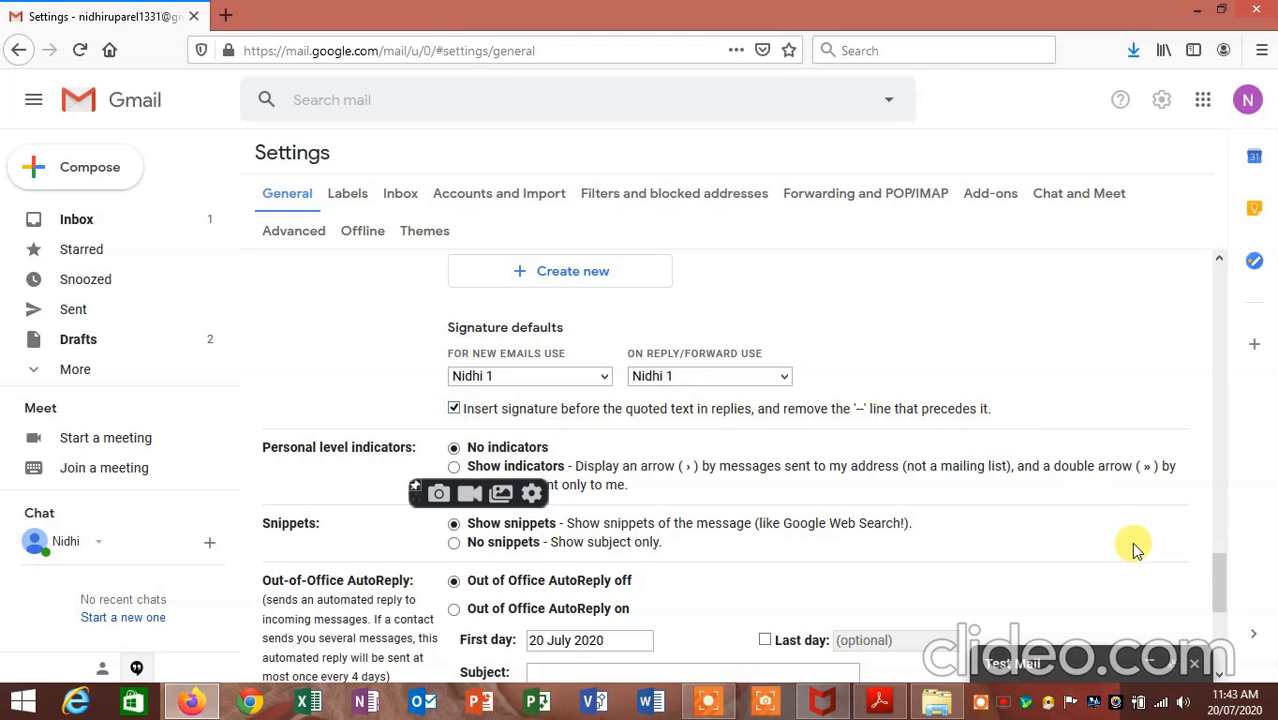
pyautogui.moveTo(1212, 576); pyautogui.dragTo(1211, 626)
# Save the signature settings and close the reopened Test Mail draft
pyautogui.click(694, 582)
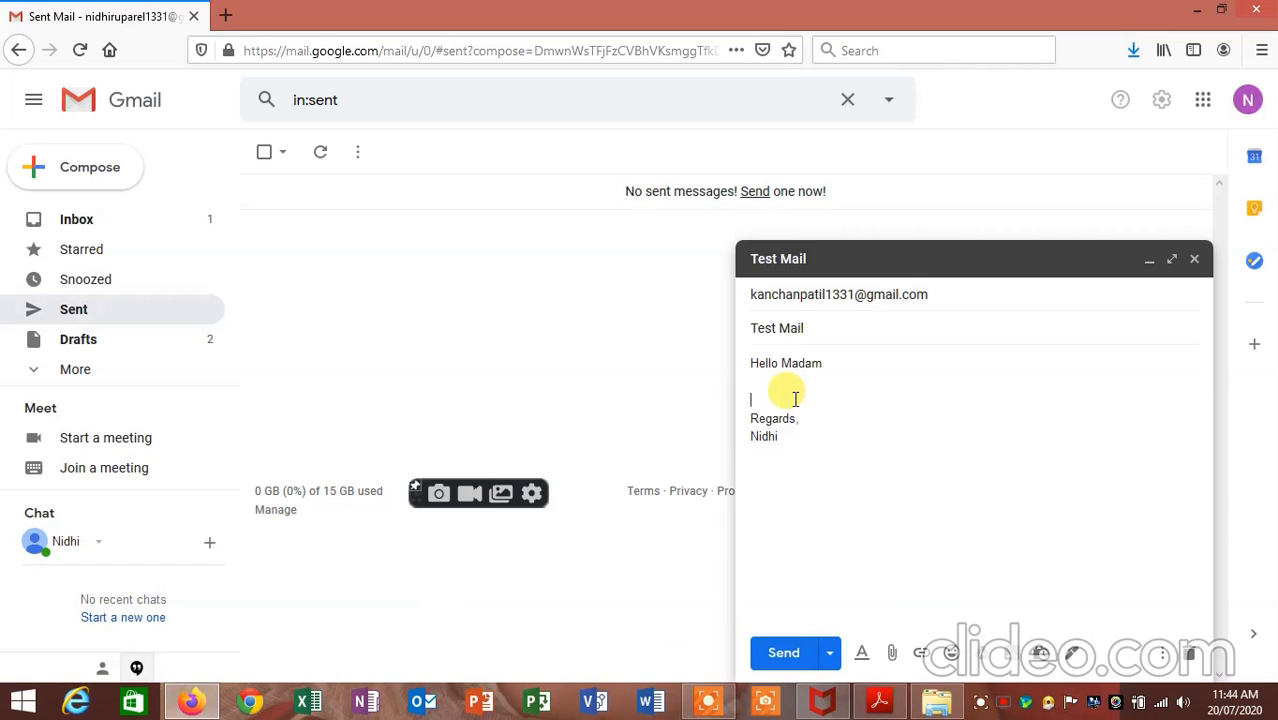
pyautogui.moveTo(750, 416); pyautogui.dragTo(808, 447)
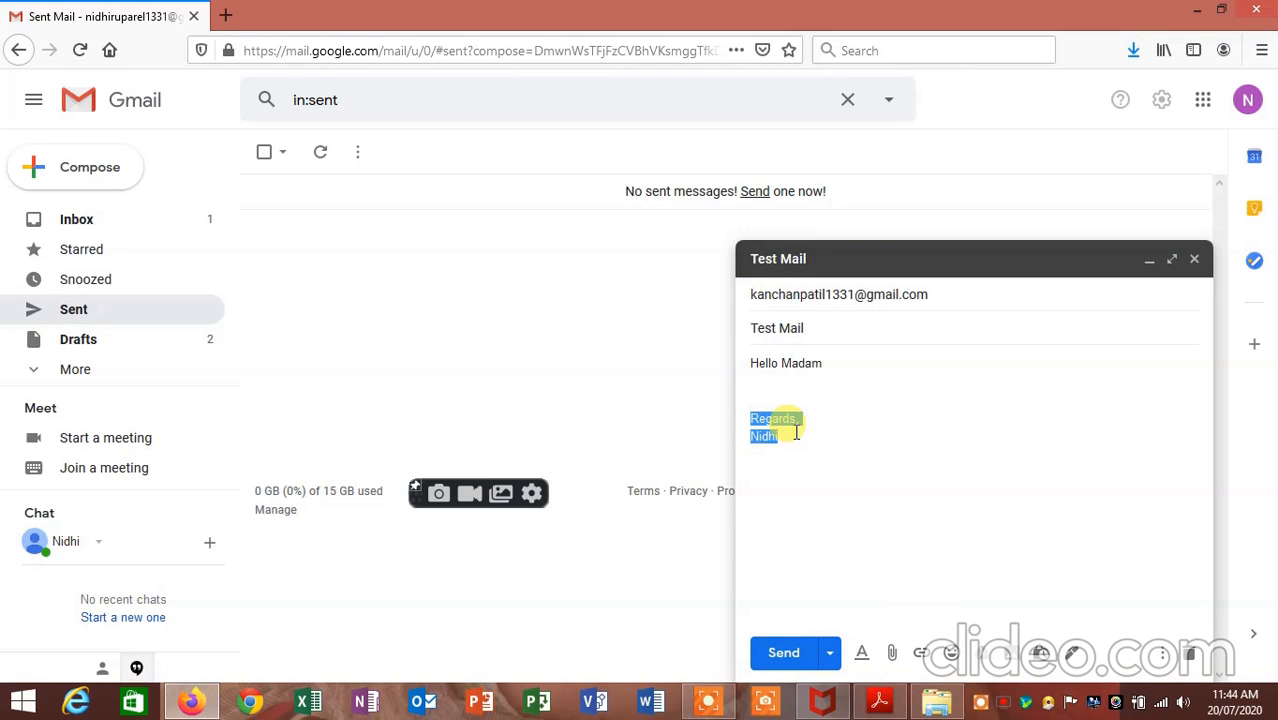
pyautogui.click(1194, 261)
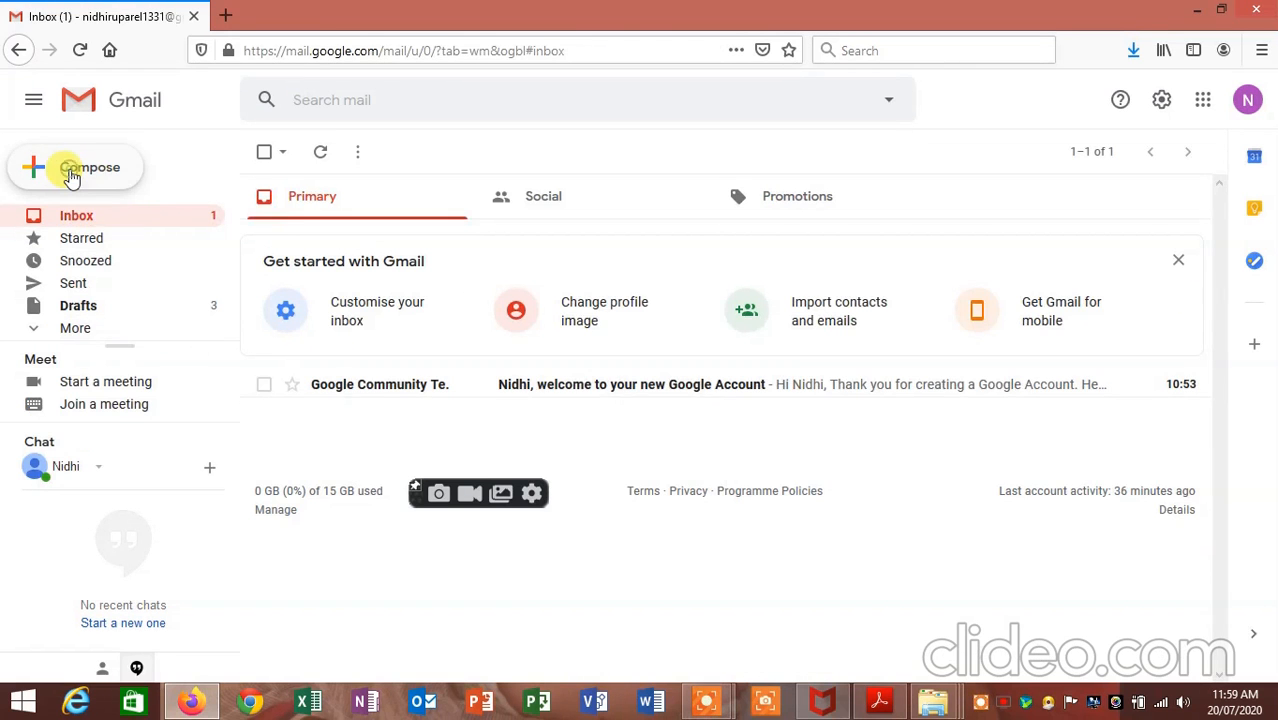
pyautogui.click(70, 170)
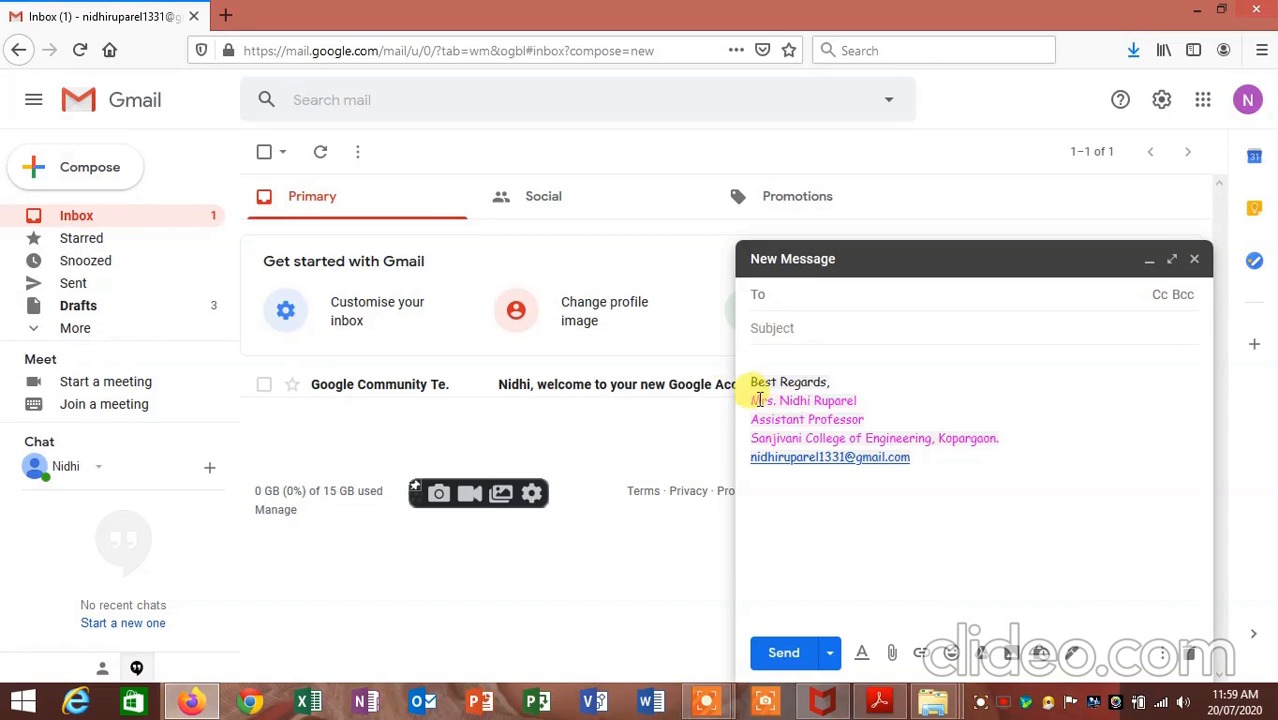
pyautogui.moveTo(752, 381); pyautogui.dragTo(910, 460)
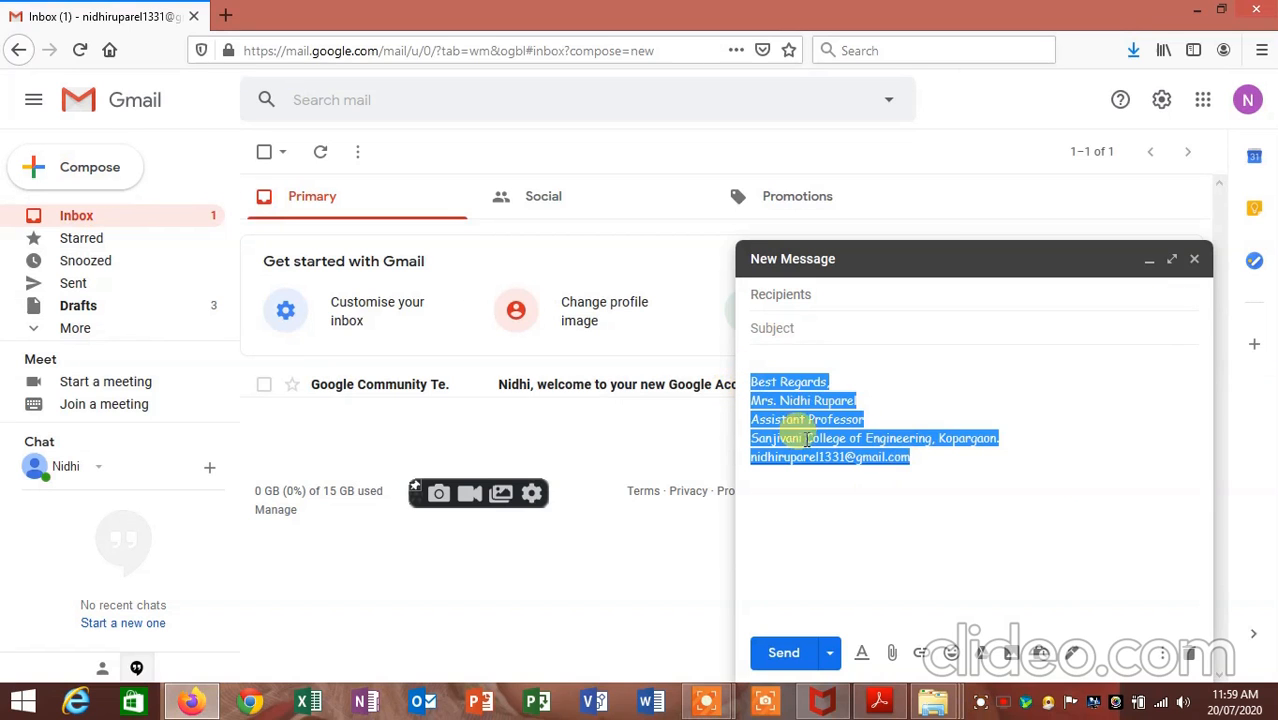
pyautogui.click(848, 526)
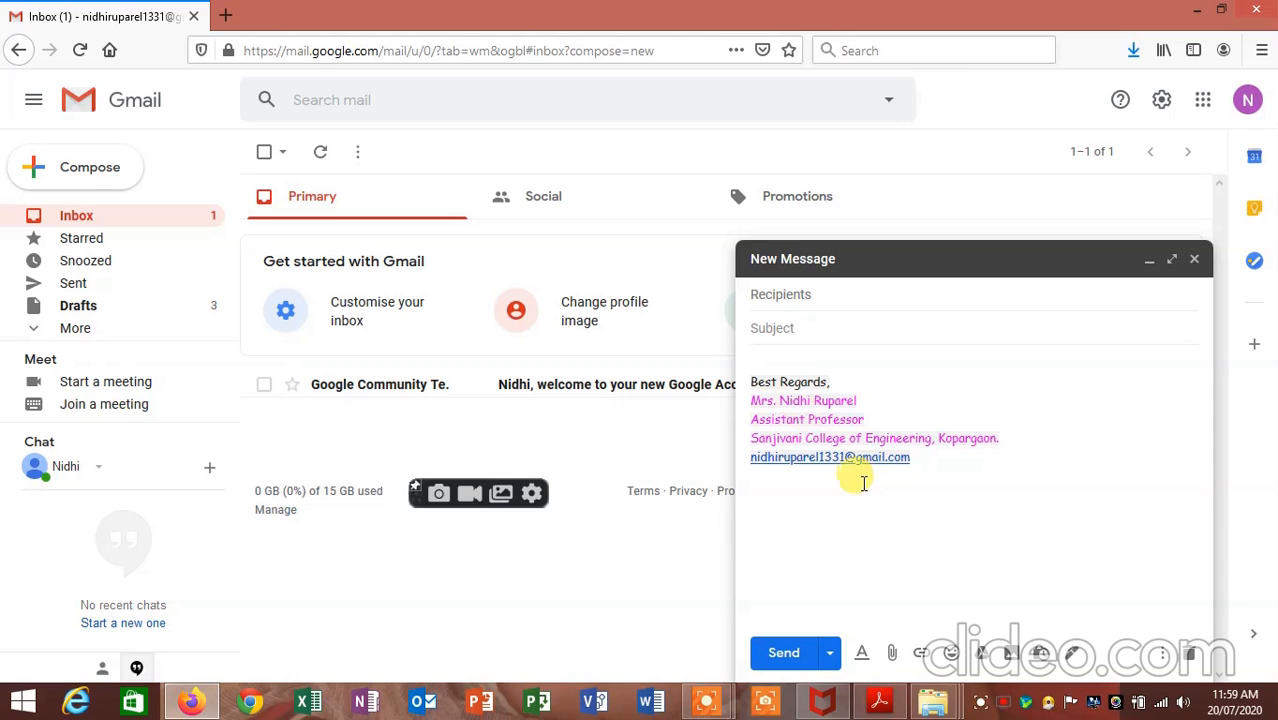
# Address the message to the contact picked from the autocomplete suggestions
pyautogui.click(797, 293)
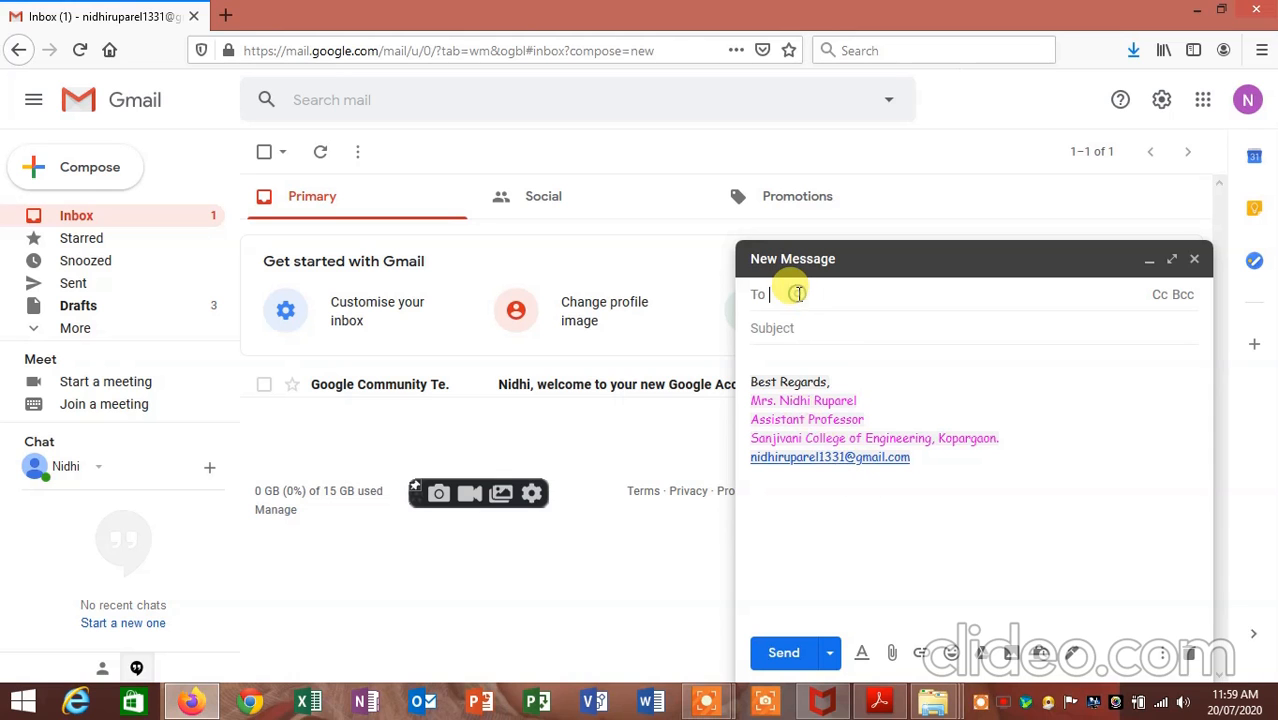
pyautogui.write('ka')
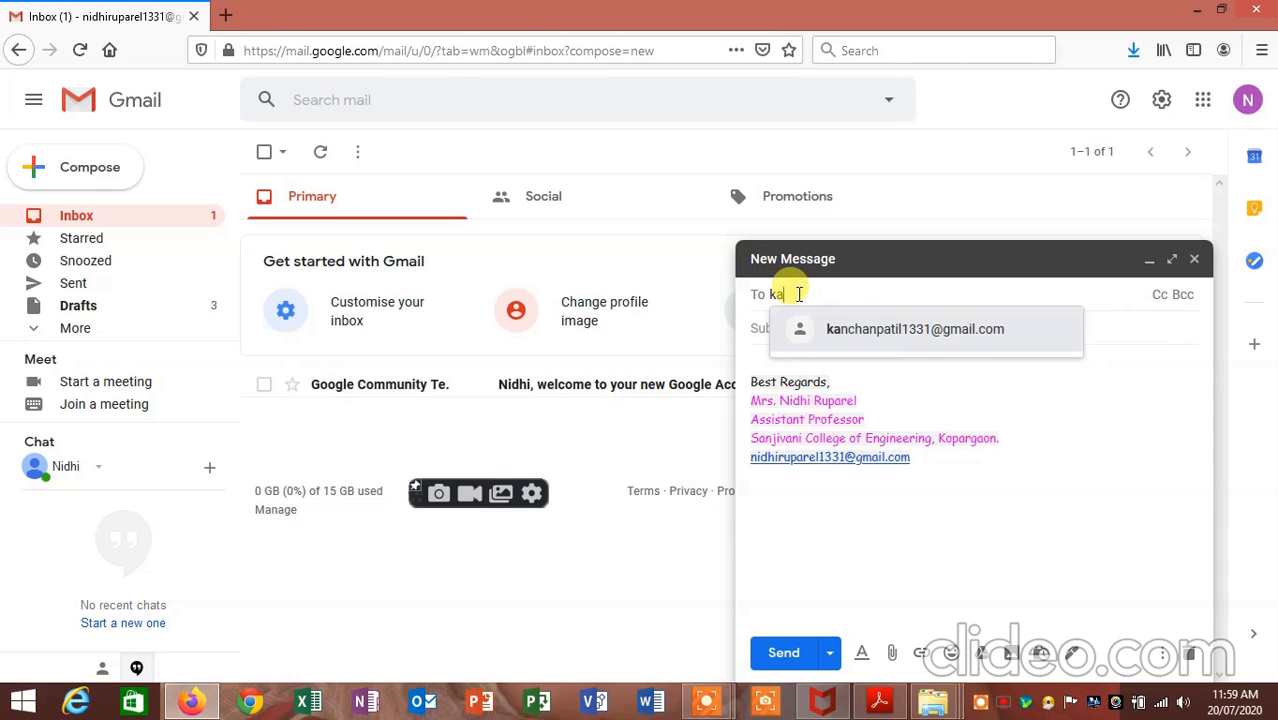
pyautogui.click(883, 340)
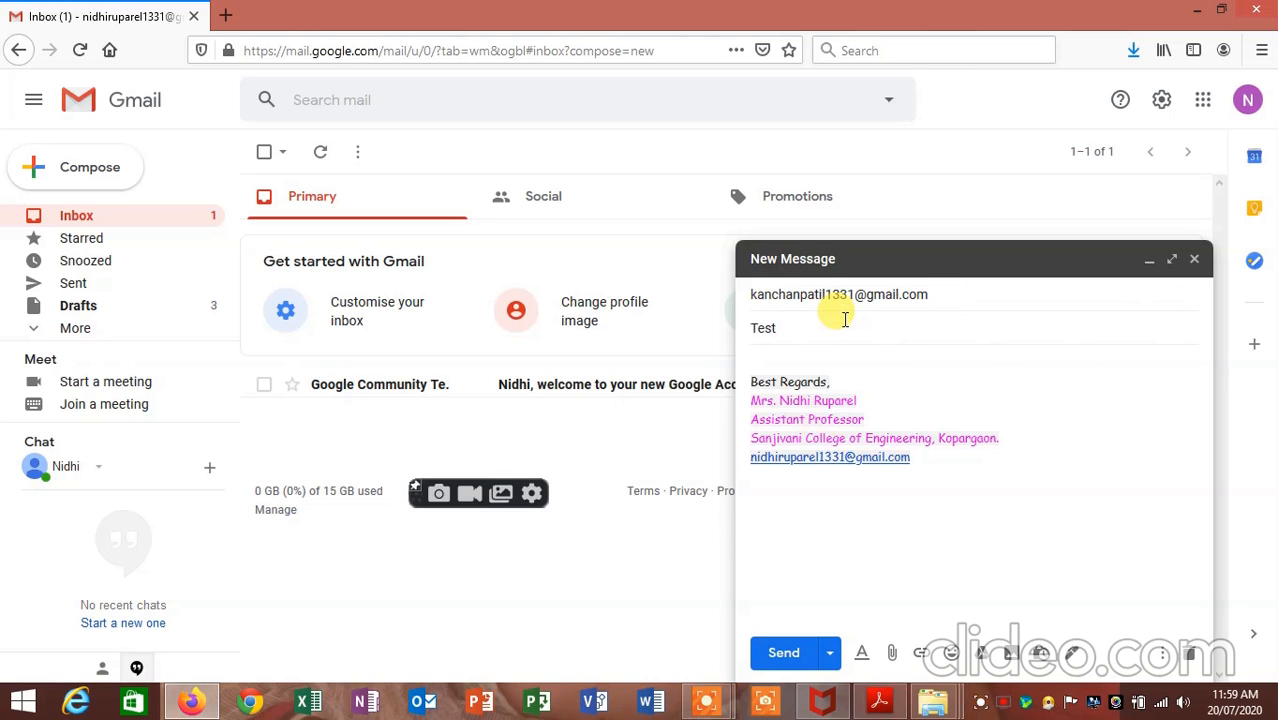
# Write 'Hi, Hello Madam, How are you?' above the signature, correcting 'yout' to 'you'
pyautogui.click(777, 360)
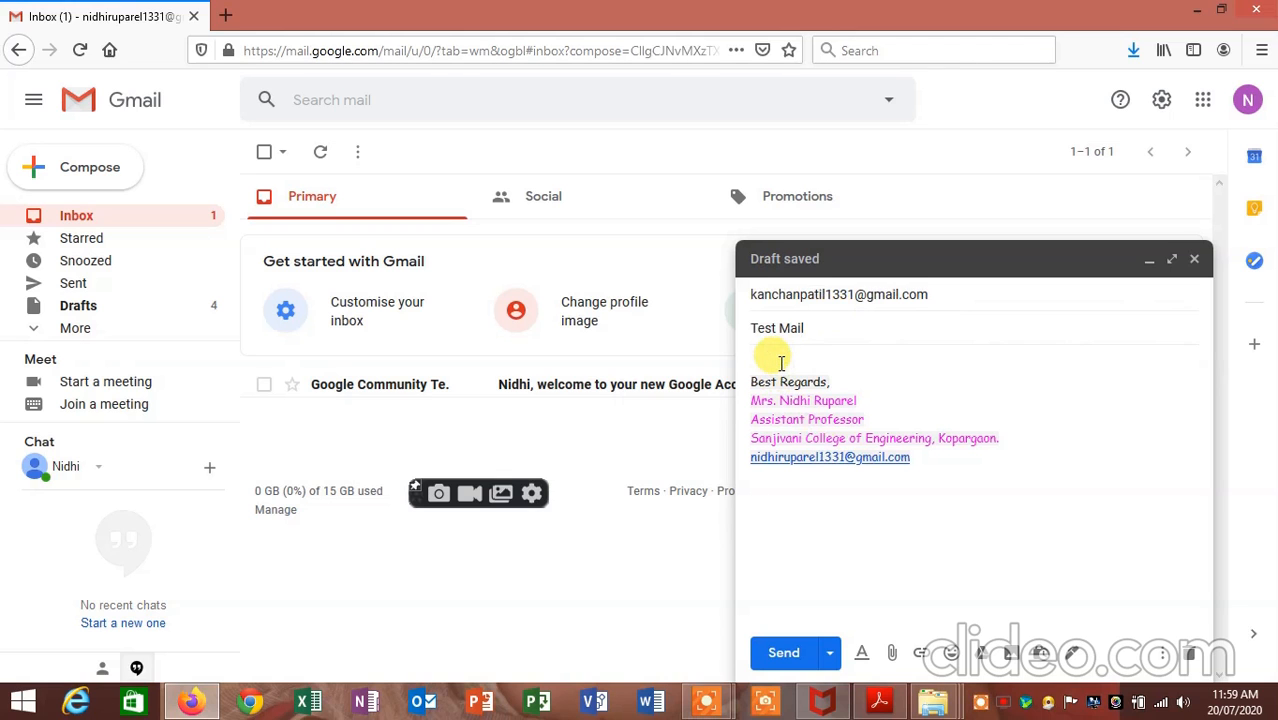
pyautogui.write('Hi')
pyautogui.press('Return')
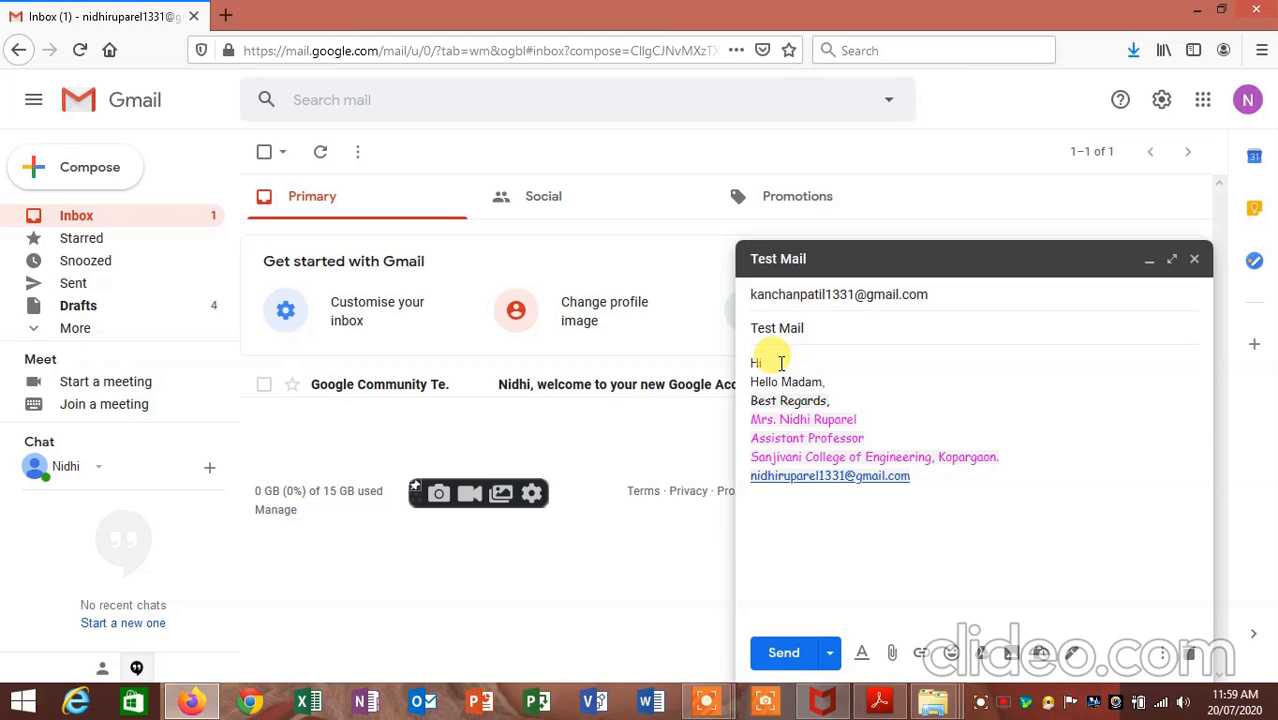
pyautogui.press('Return')
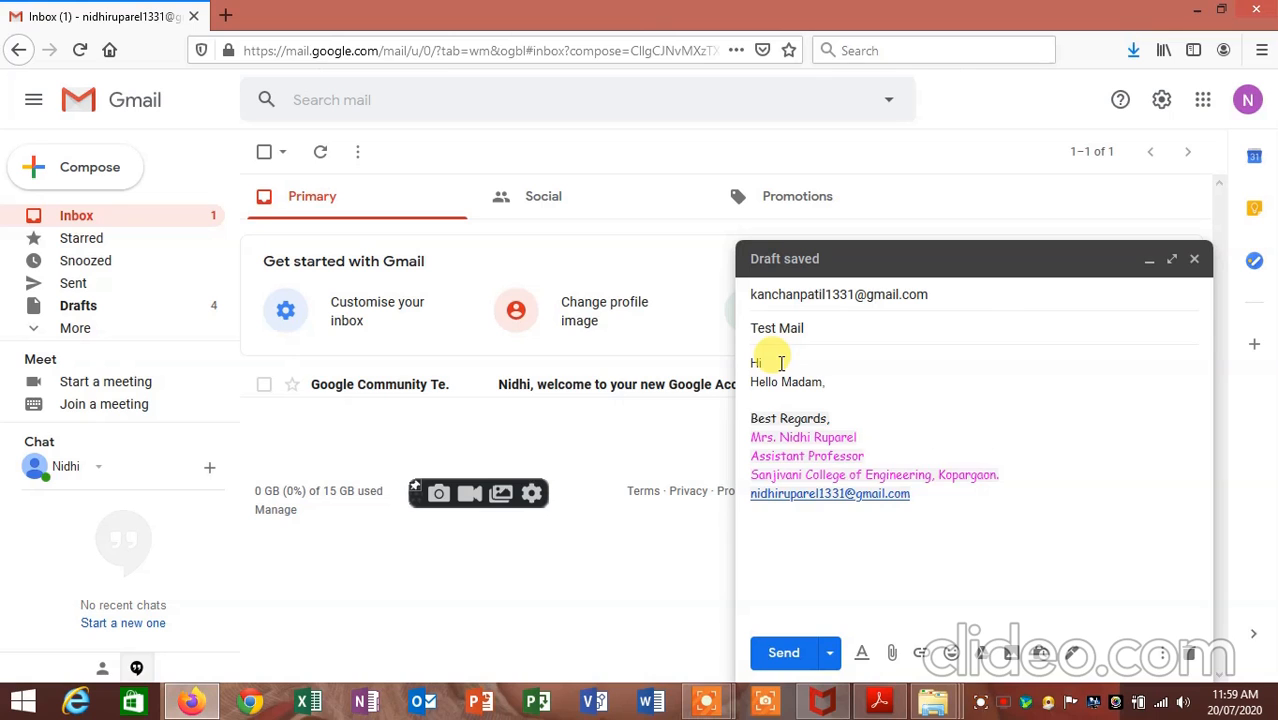
pyautogui.press('Return')
pyautogui.write('How are yout?')
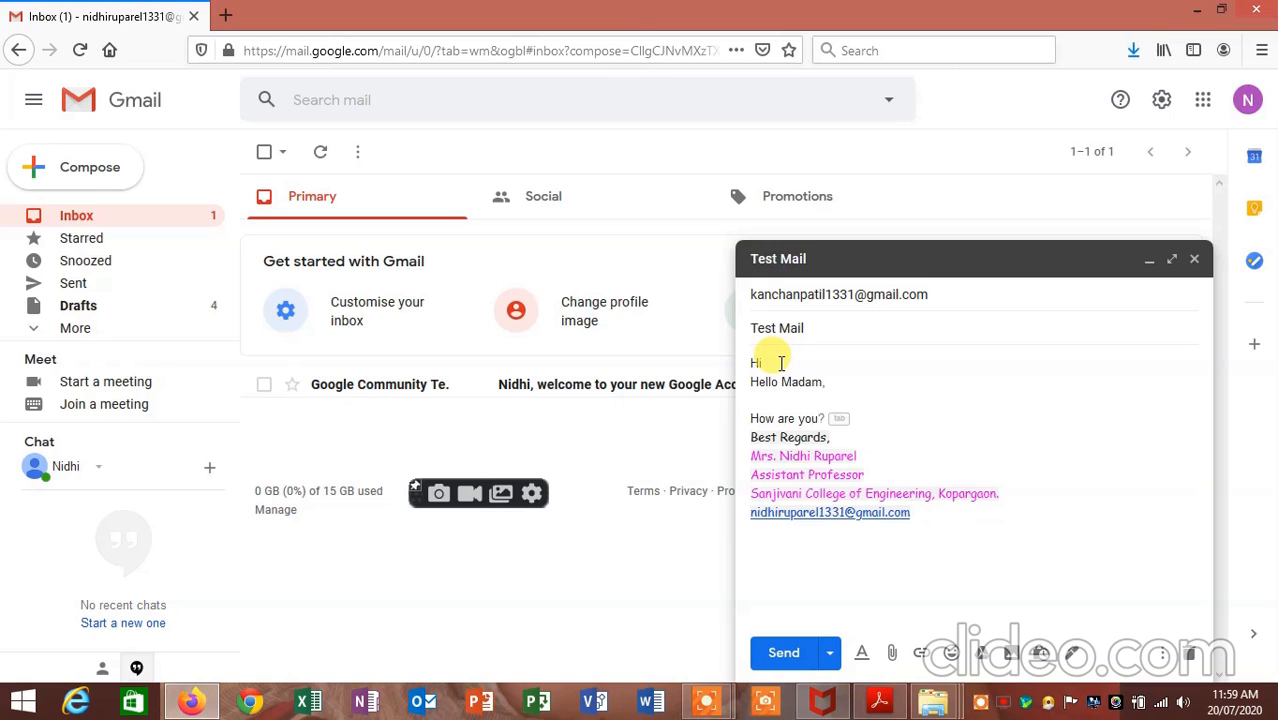
pyautogui.press('Return')
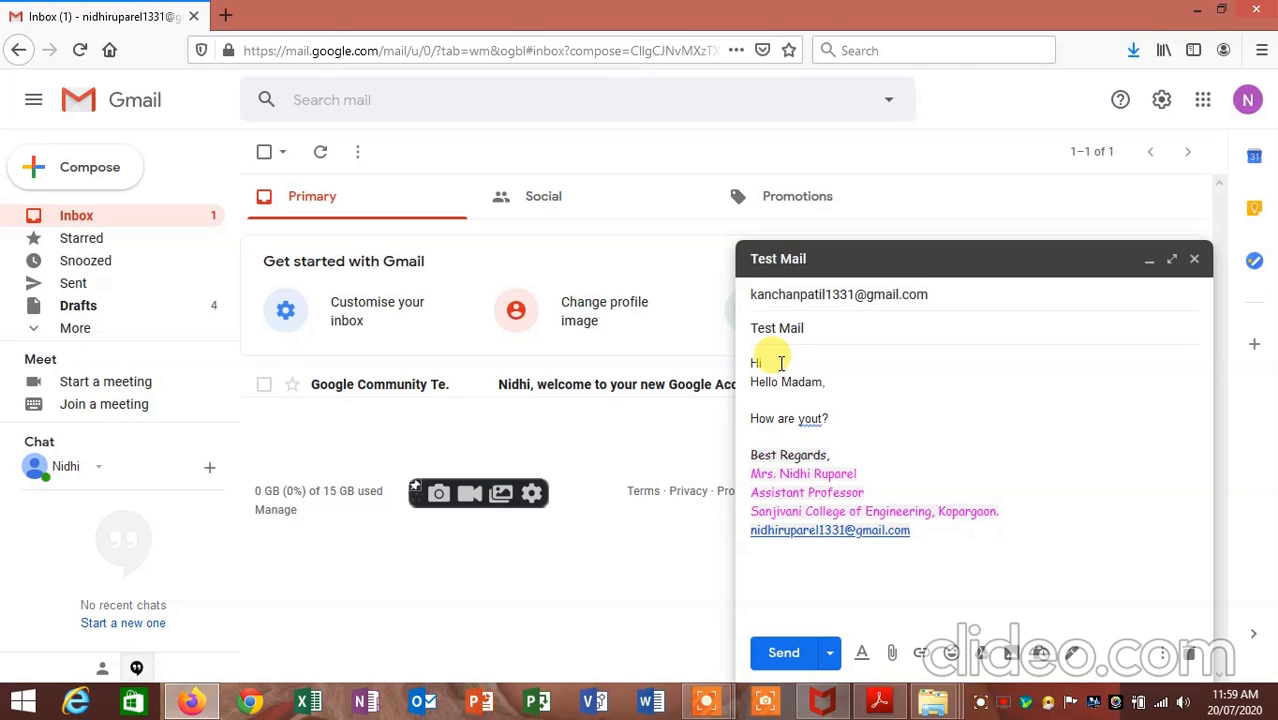
pyautogui.click(812, 421)
pyautogui.click(812, 446)
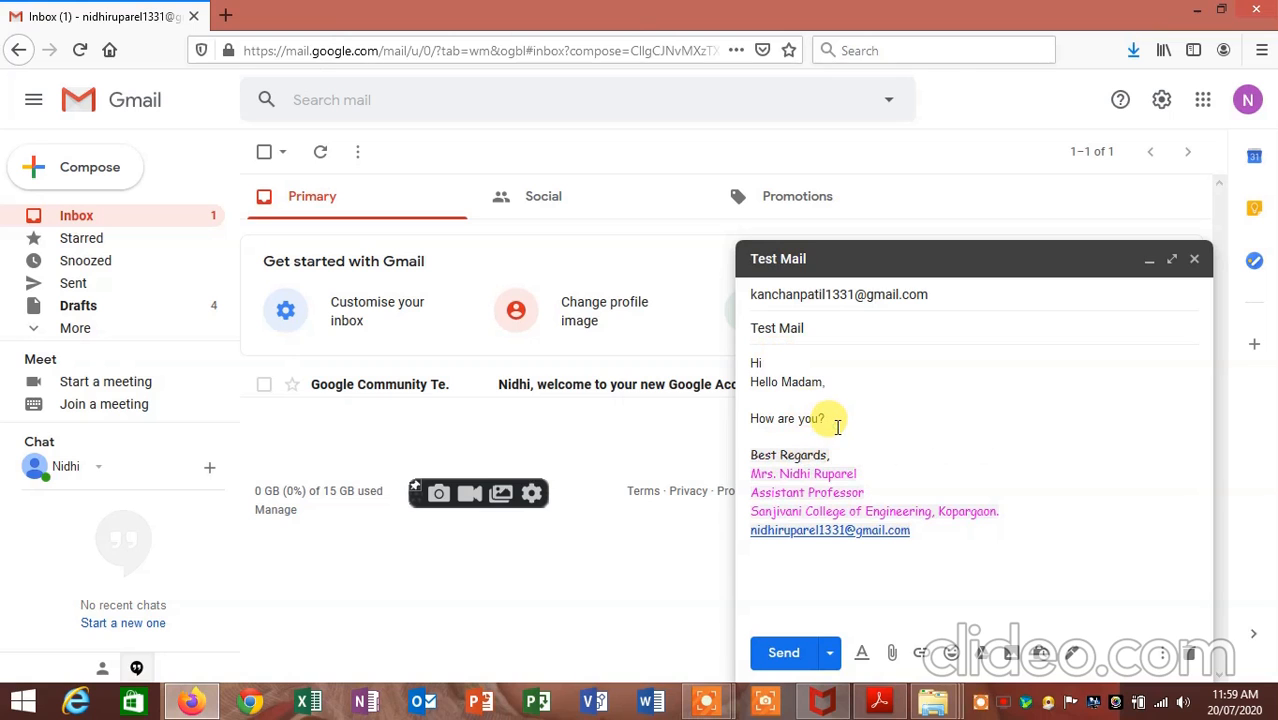
pyautogui.press('Return')
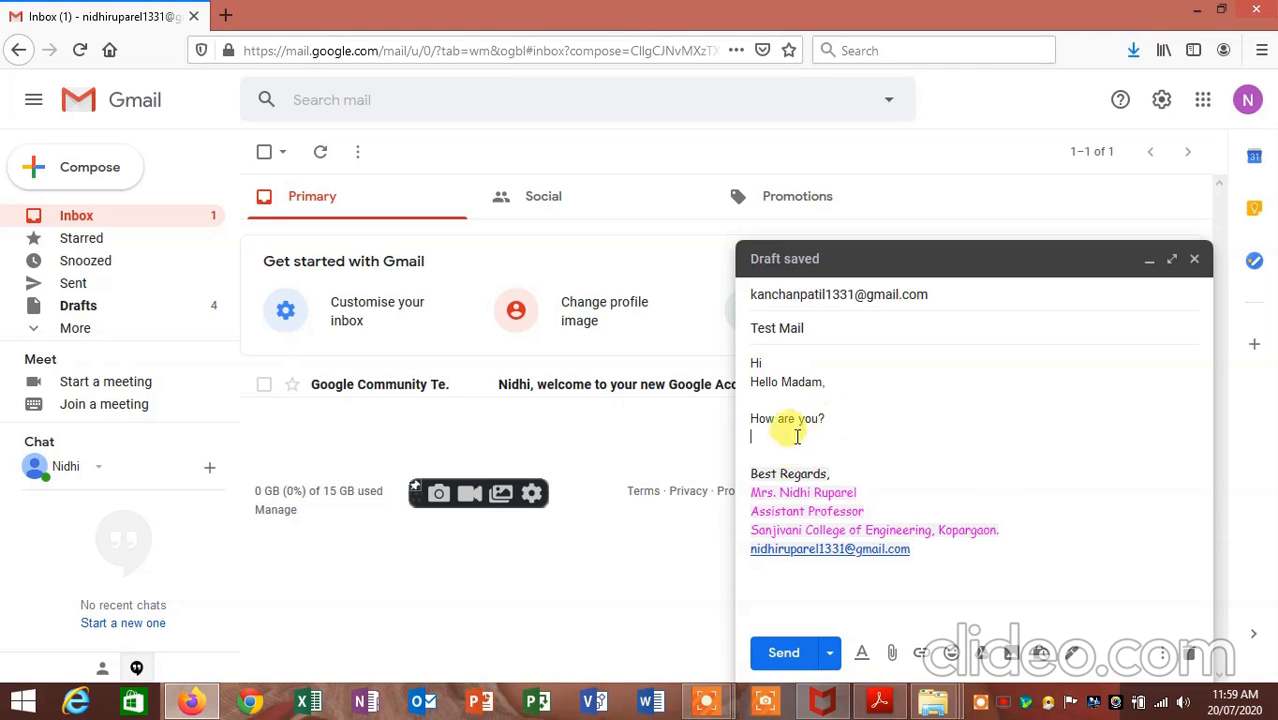
pyautogui.moveTo(757, 472); pyautogui.dragTo(967, 553)
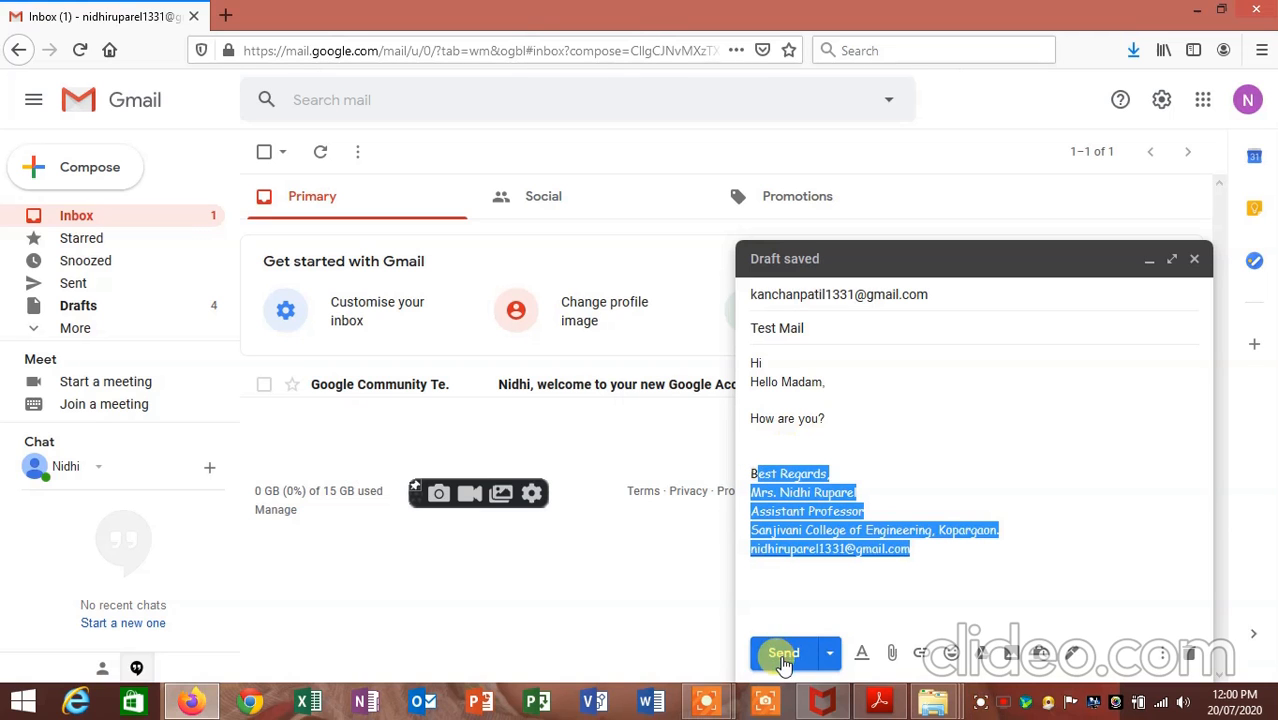
# Send the Test Mail, view the sent message, and open the Sent folder
pyautogui.click(765, 605)
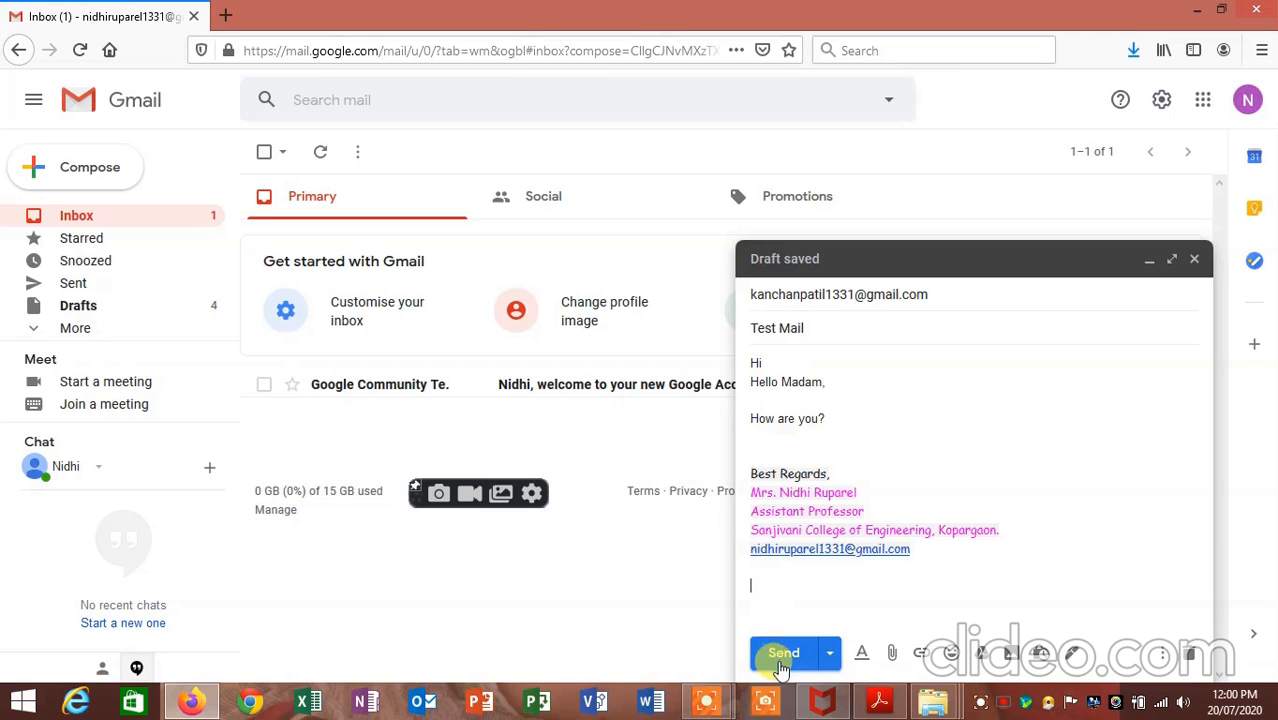
pyautogui.click(783, 655)
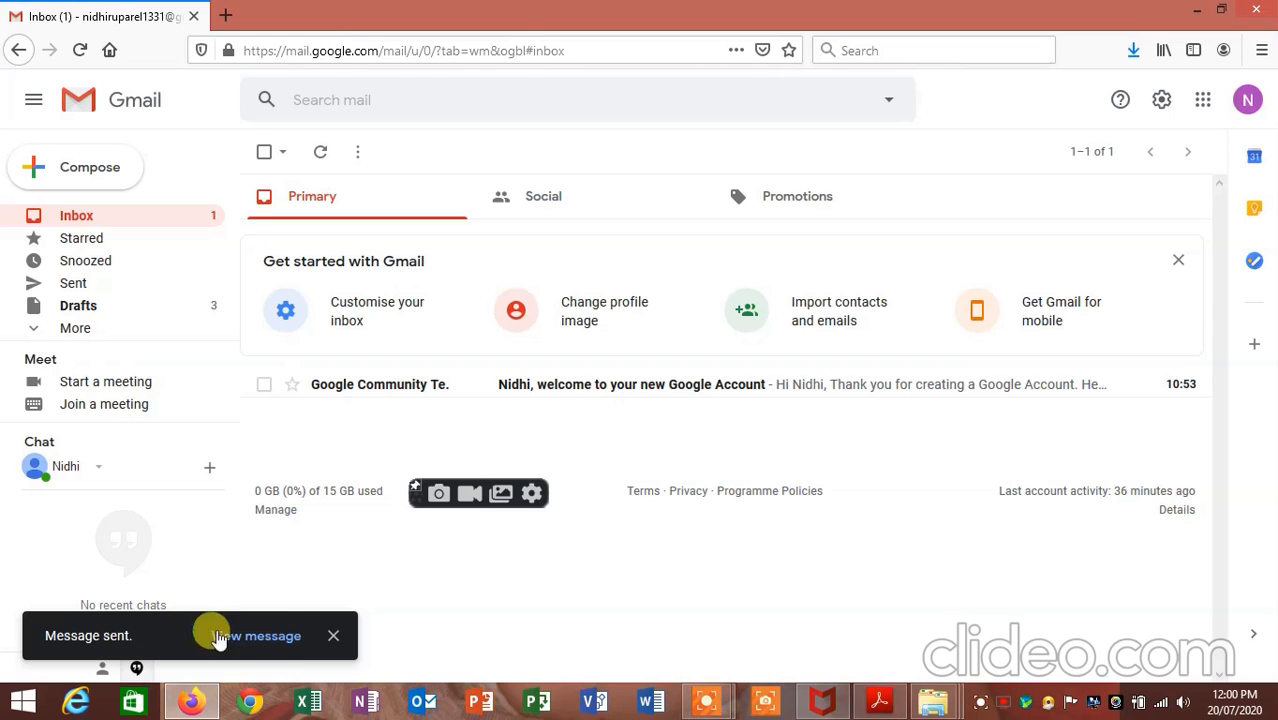
pyautogui.click(228, 638)
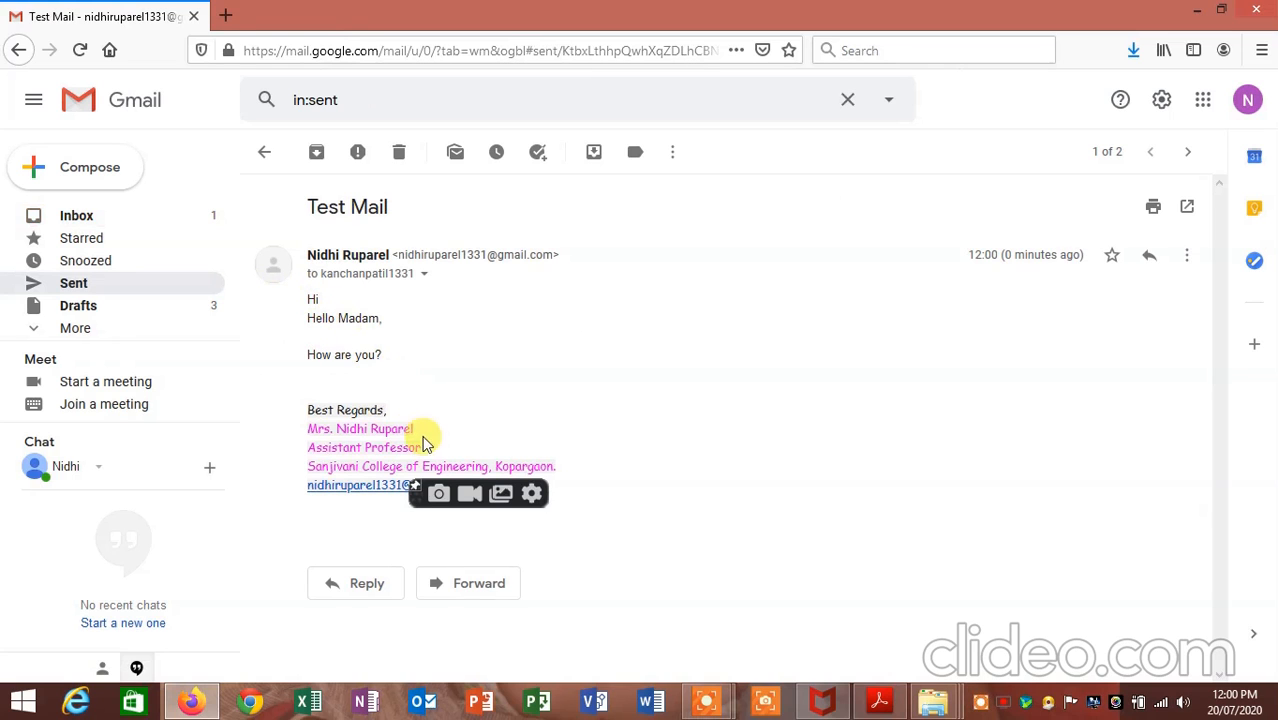
pyautogui.click(70, 287)
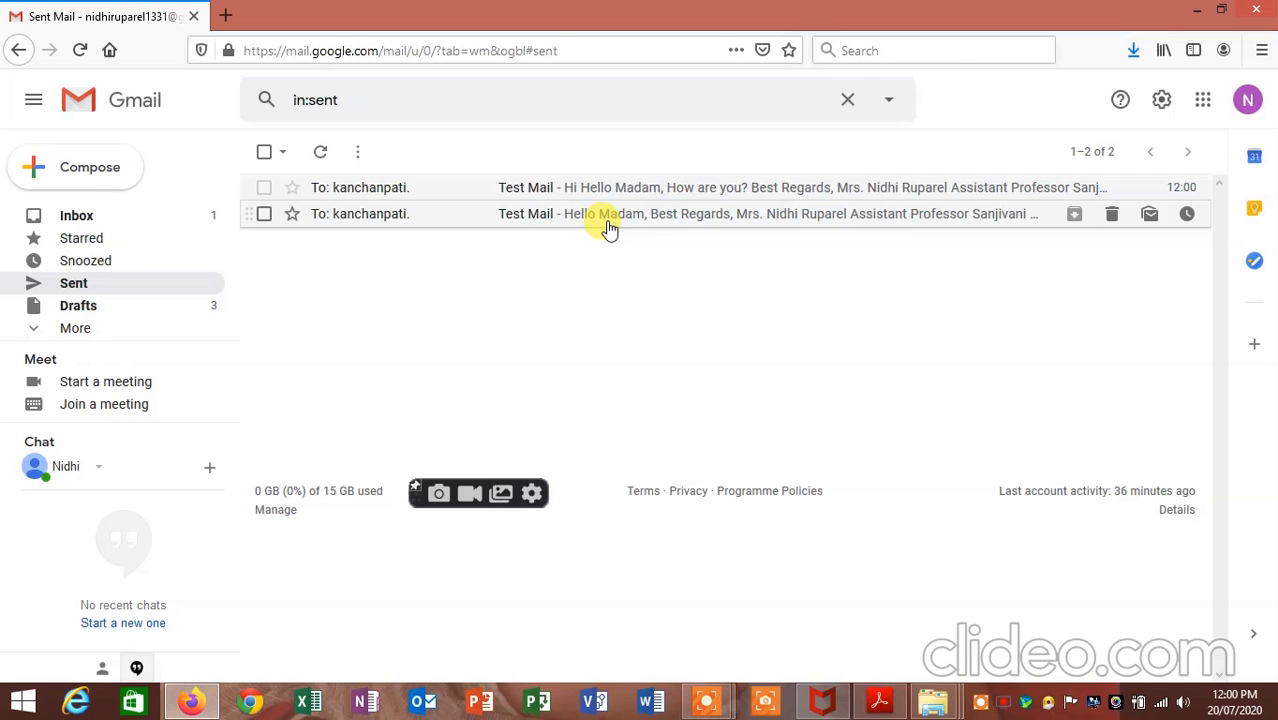
# Compose a new message to the same contact with subject 'Daily Work Reporting'
pyautogui.click(90, 167)
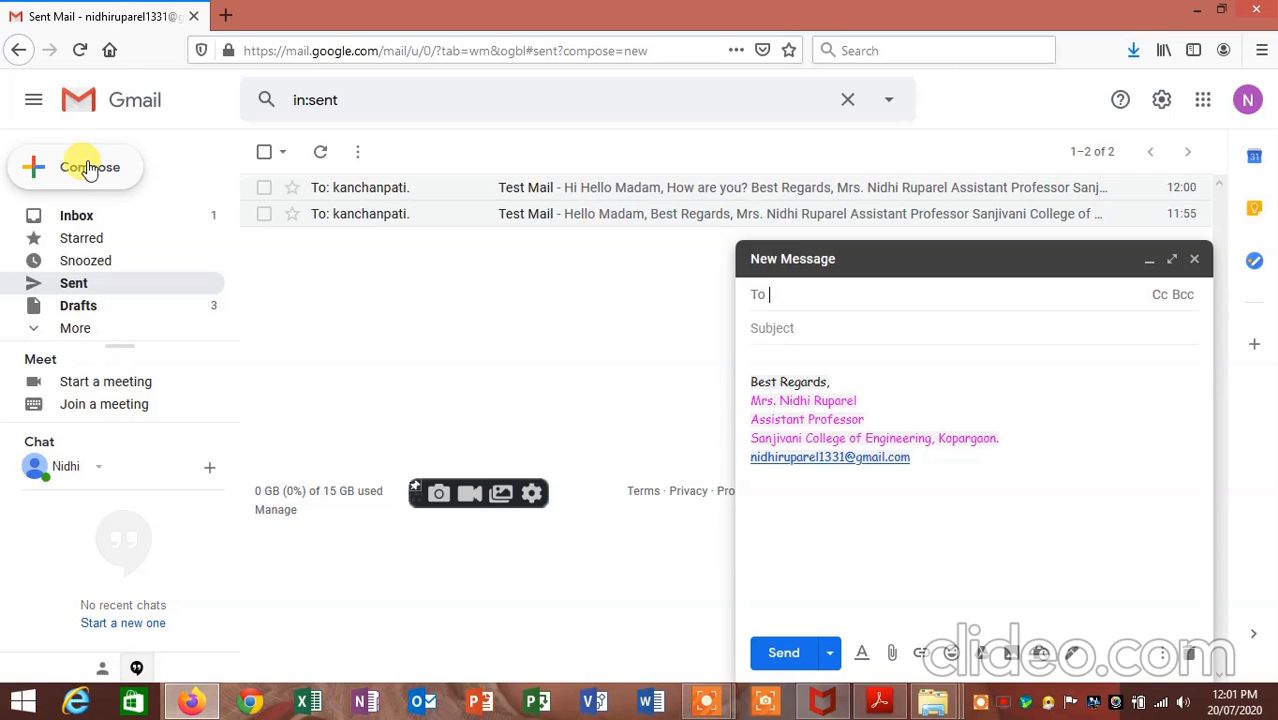
pyautogui.click(800, 294)
pyautogui.write('kanch')
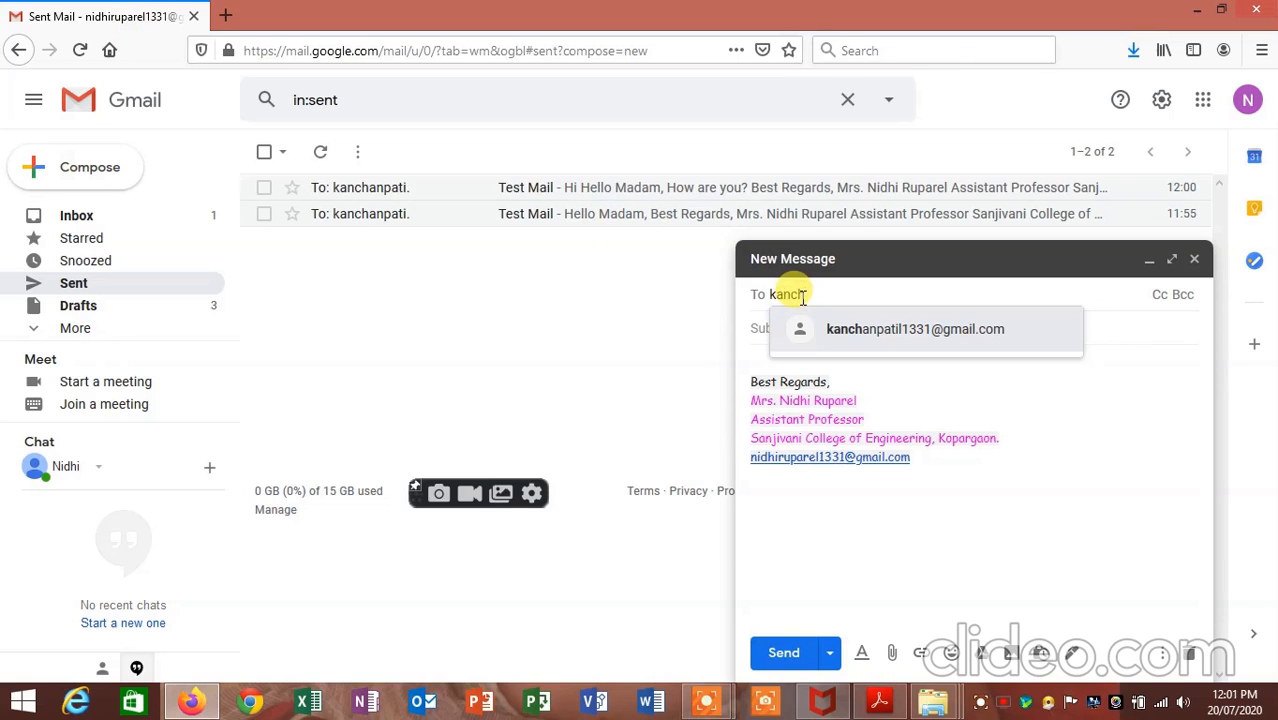
pyautogui.click(843, 332)
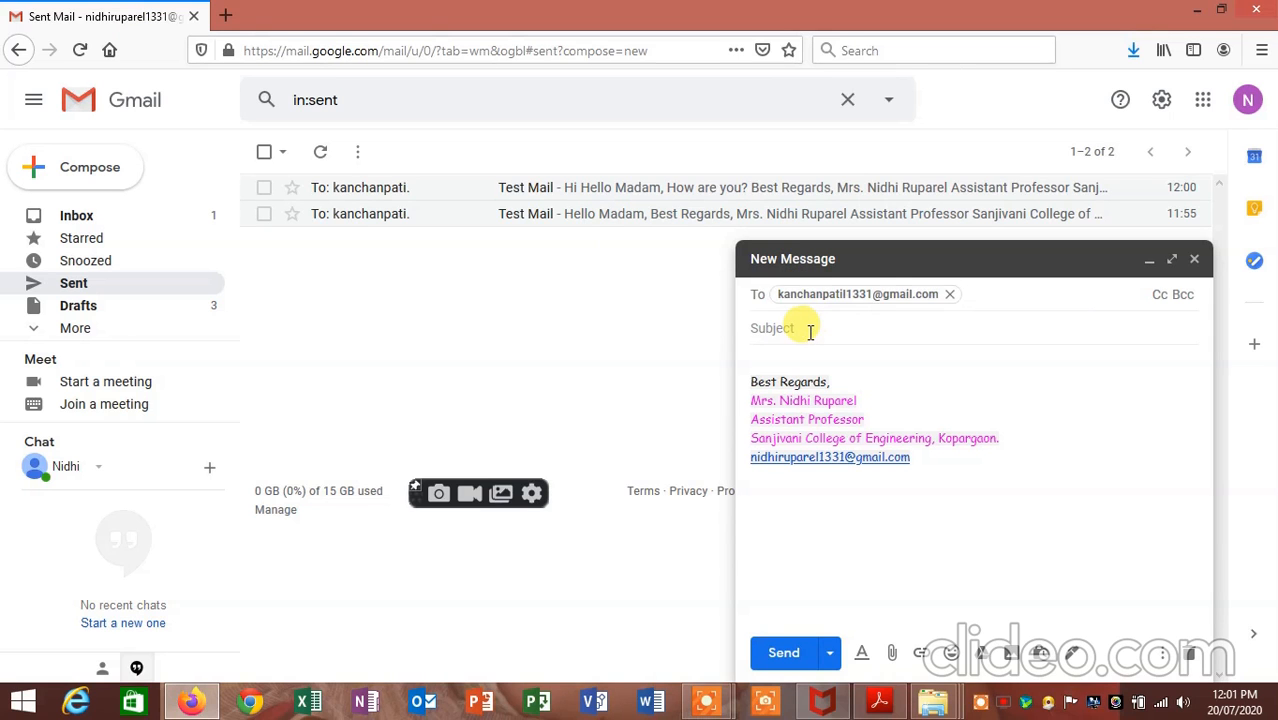
pyautogui.click(810, 332)
pyautogui.write('Daily ')
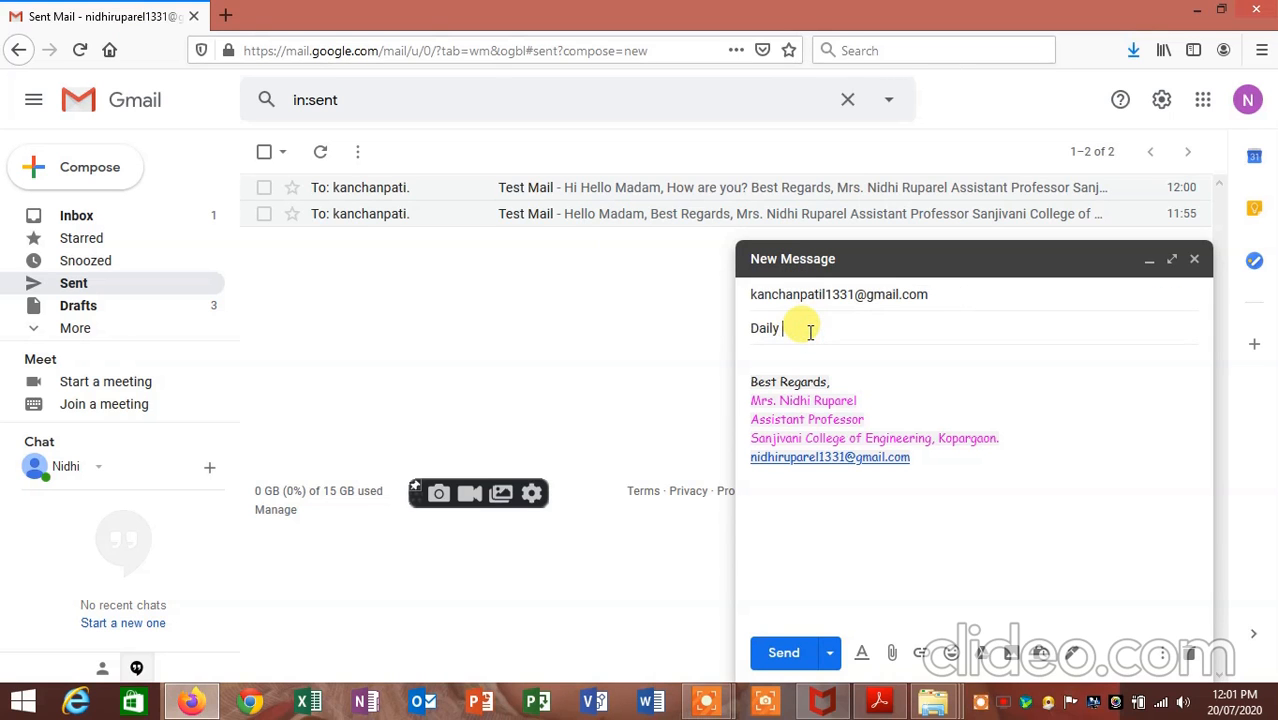
pyautogui.write('Work Reporting')
# Type the body 'Hello Madam, Kindly check the mail.' above the signature
pyautogui.click(770, 363)
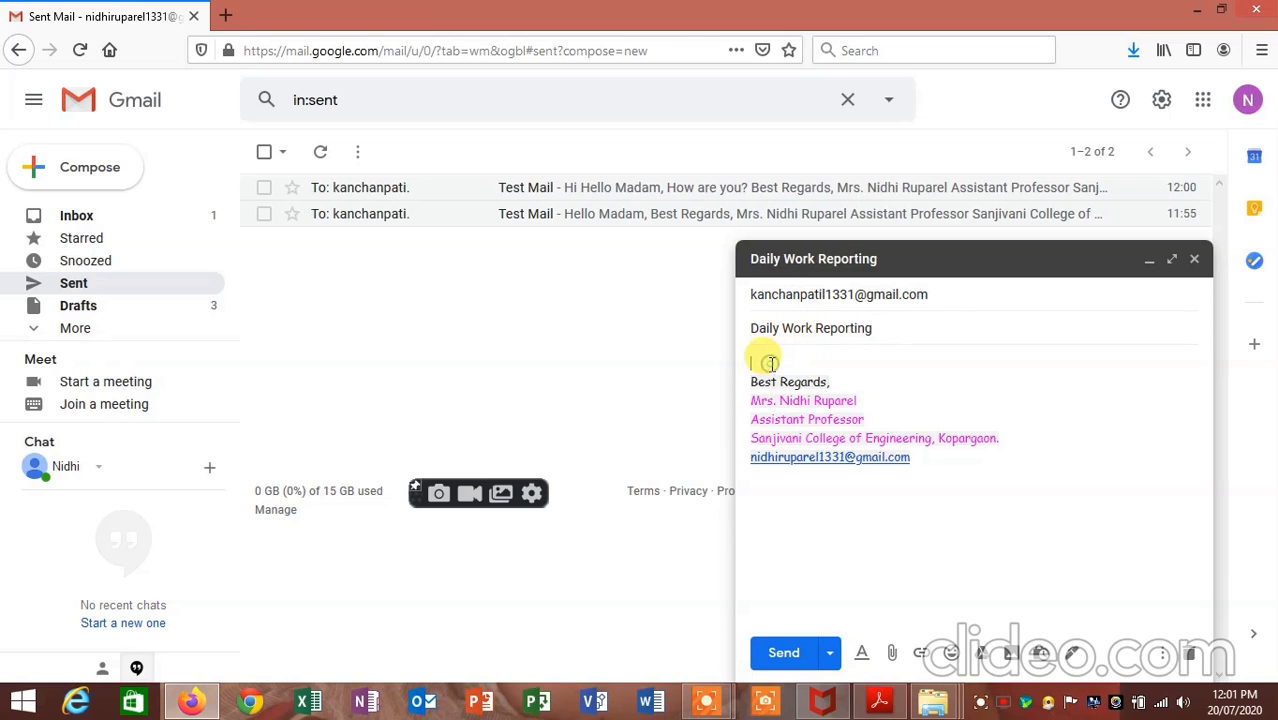
pyautogui.write('Hello')
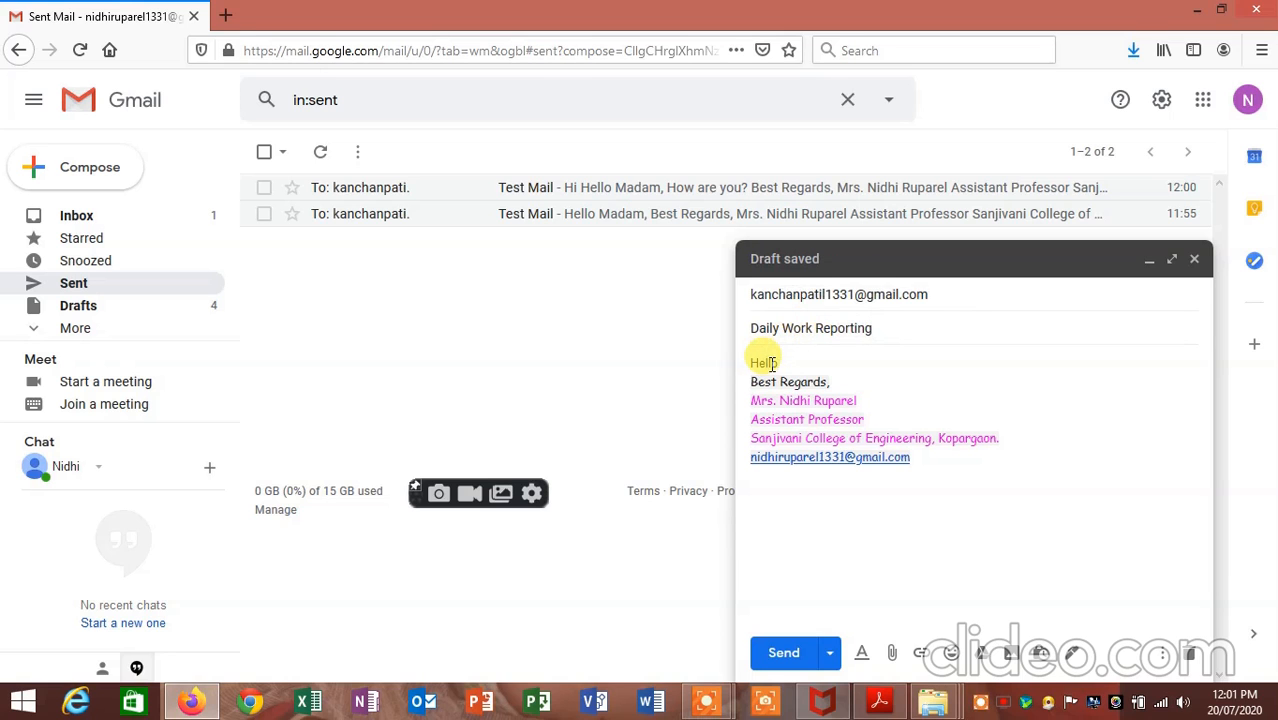
pyautogui.write(' Madam,')
pyautogui.press('Return')
pyautogui.press('Return')
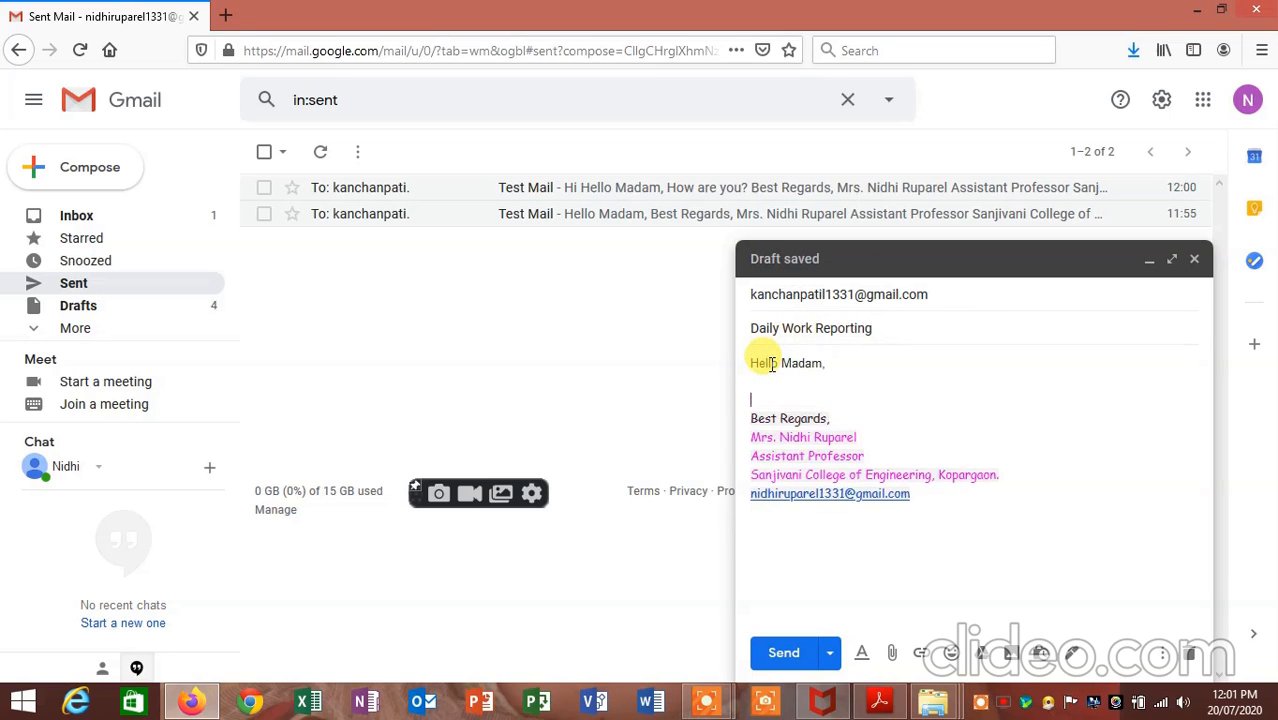
pyautogui.write('Kindly check the mail.')
pyautogui.press('Return')
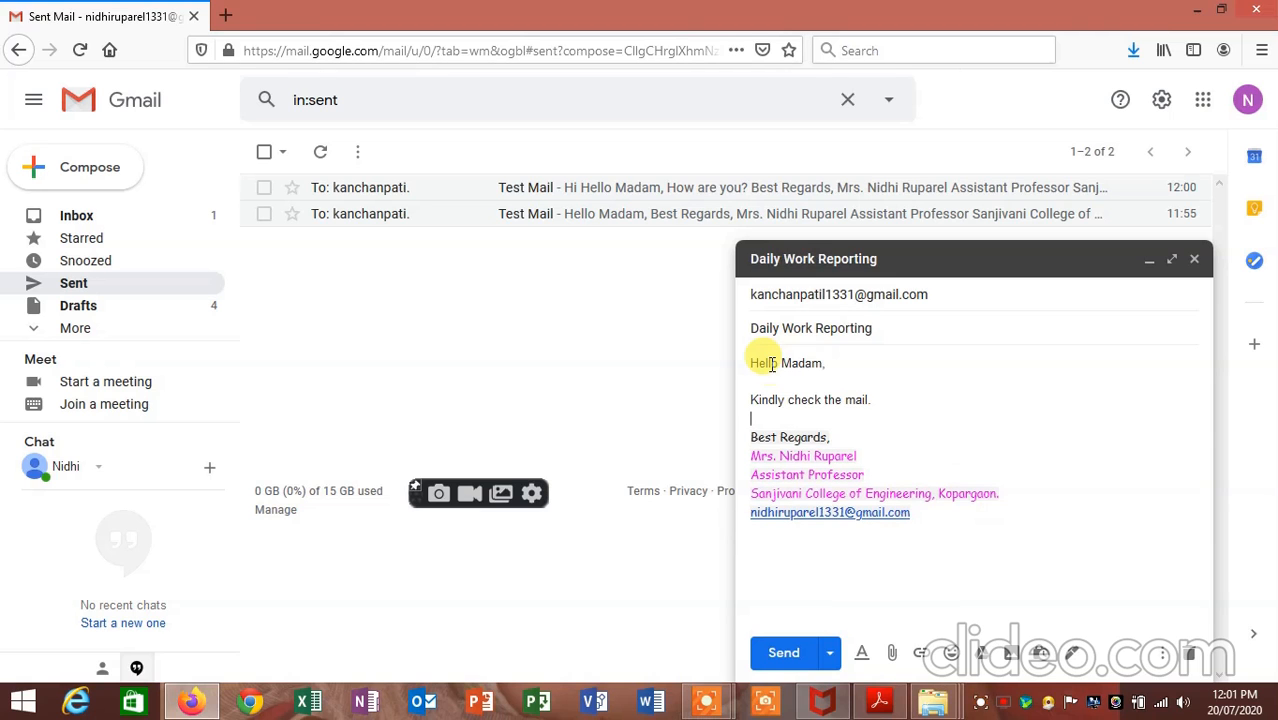
# Attach the Daily work.xlsx spreadsheet from the Desktop
pyautogui.click(893, 655)
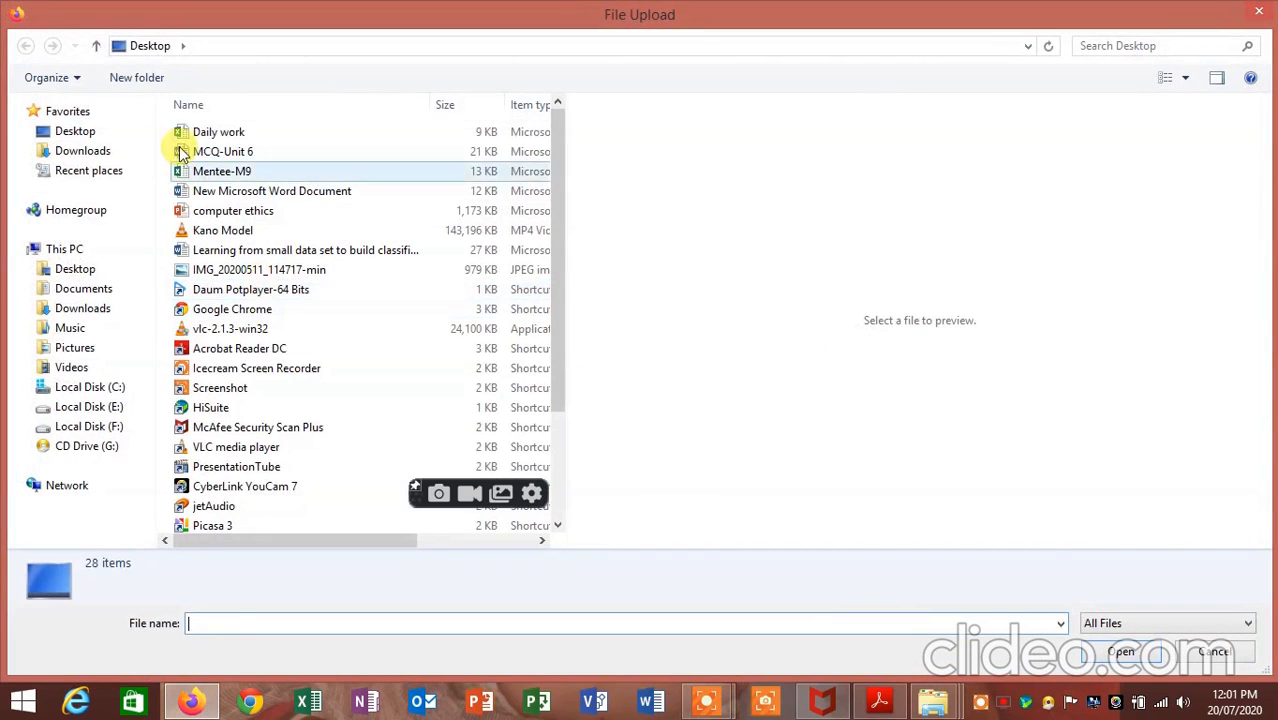
pyautogui.click(205, 134)
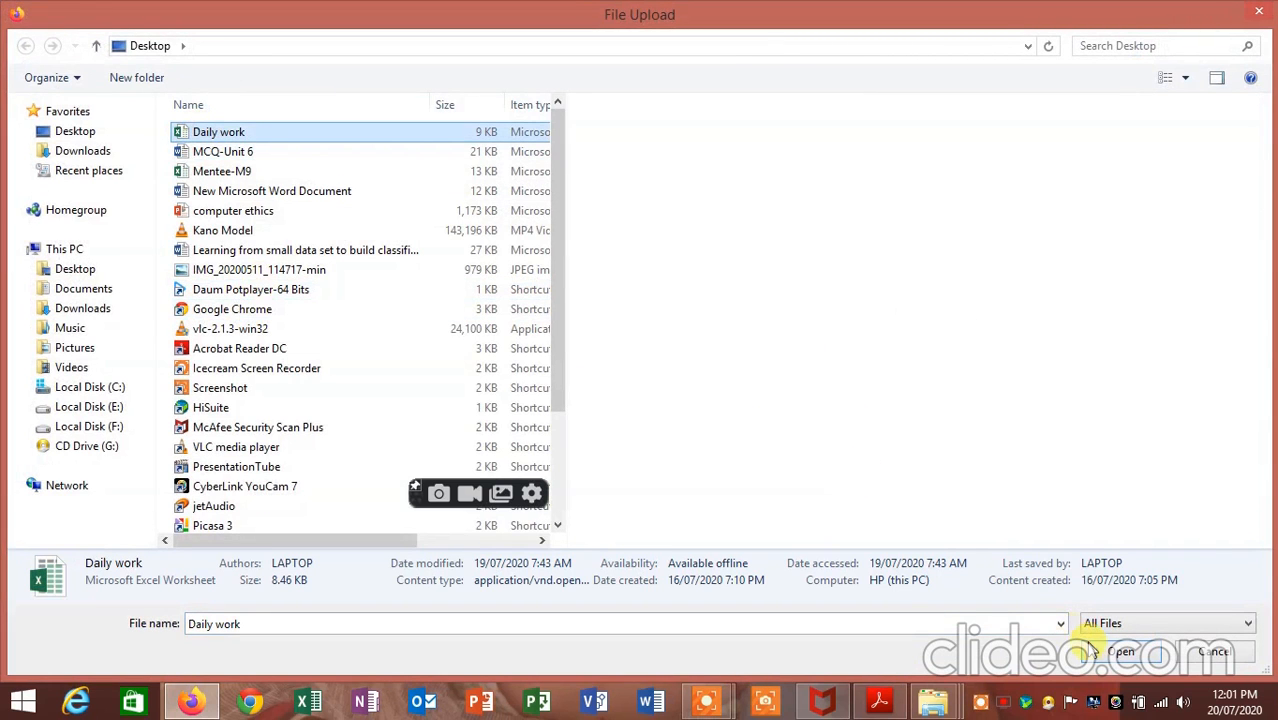
pyautogui.click(1121, 653)
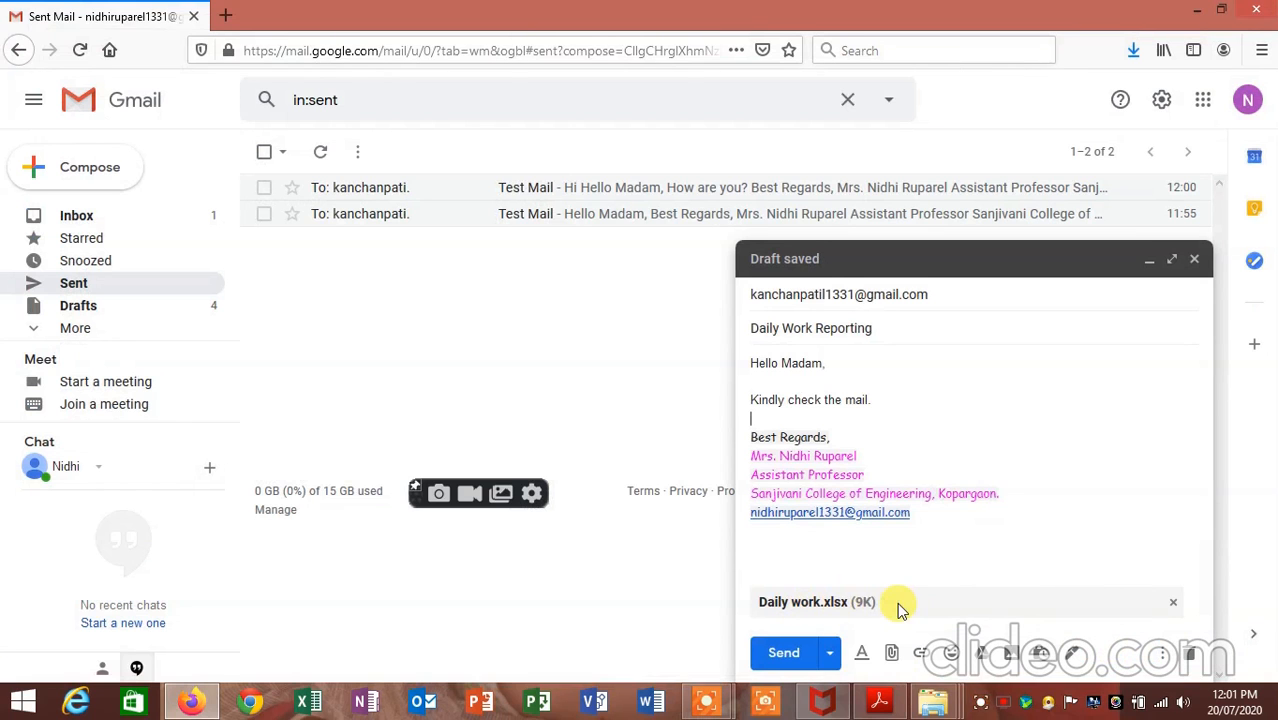
# Send the Daily Work Reporting mail with Daily work.xlsx attached
pyautogui.click(794, 653)
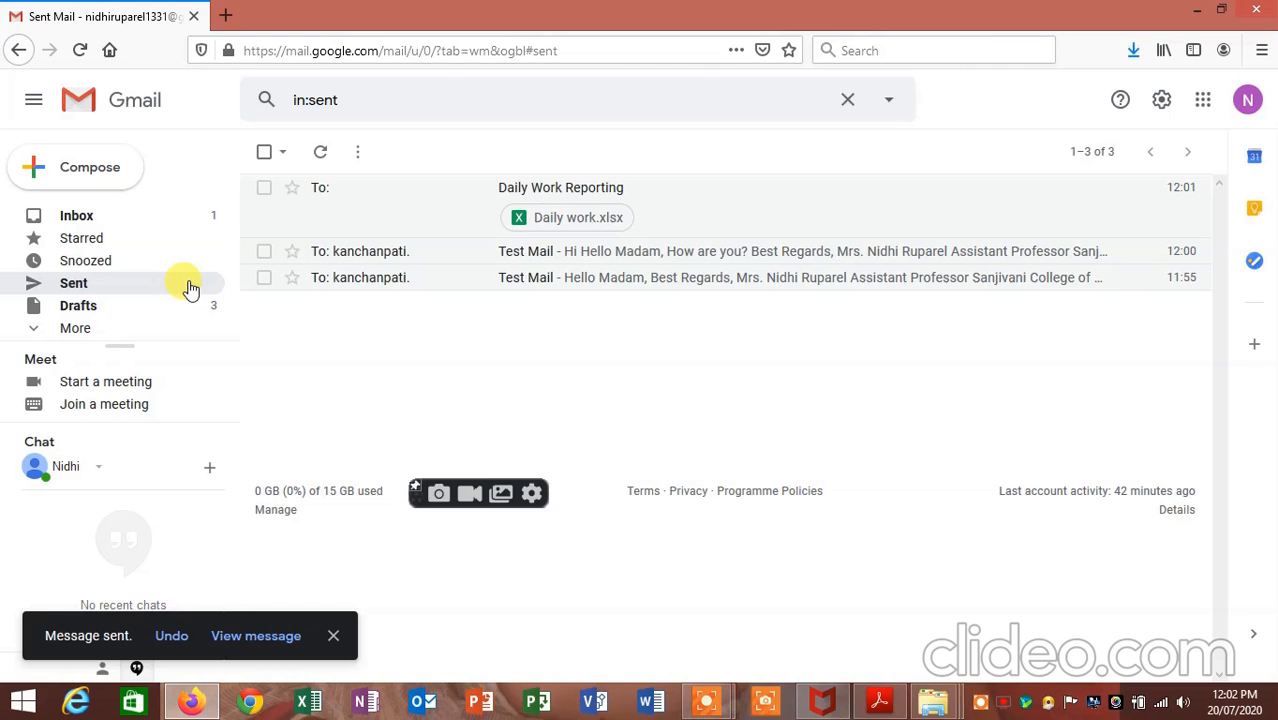